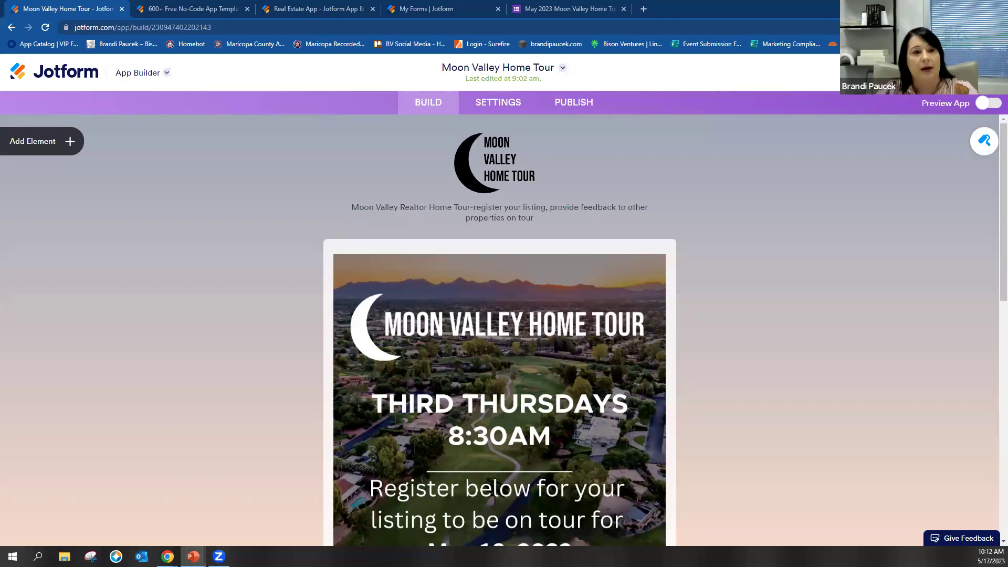
Step: Preview the Moon Valley Home Tour app on a phone, checking its content in landscape and portrait orientation
click(995, 105)
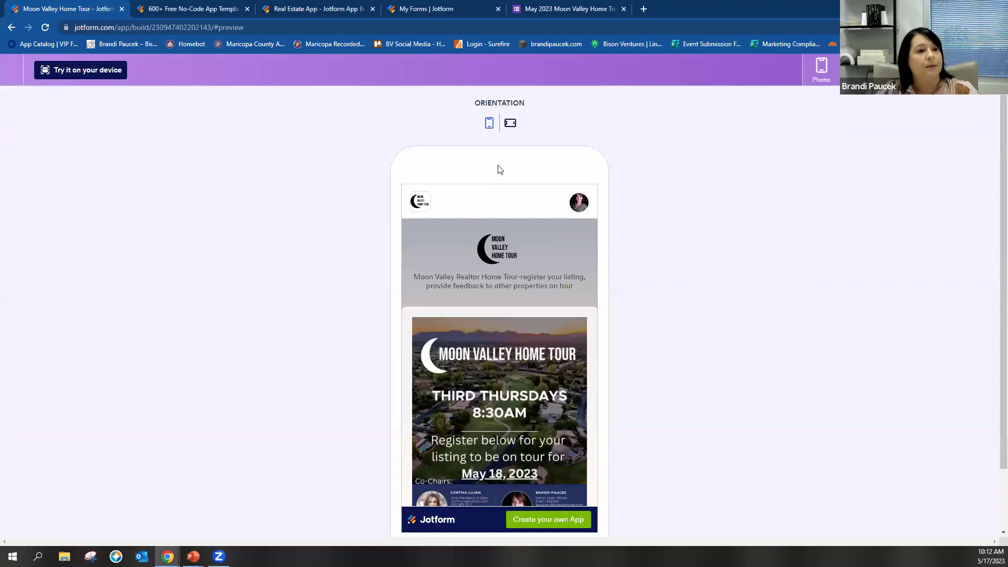
scroll(460, 255, down, 3)
scroll(460, 255, up, 3)
scroll(475, 215, down, 2)
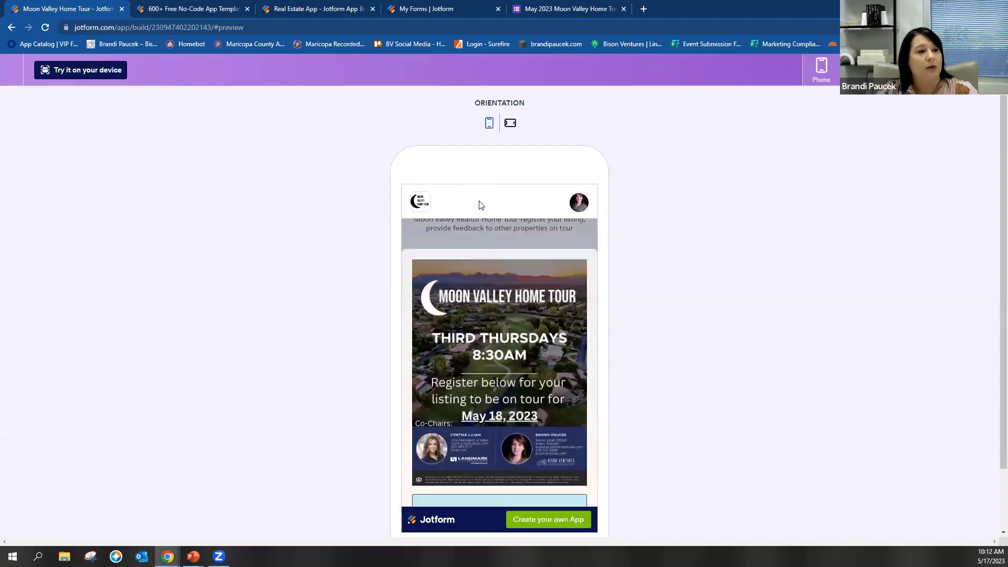
click(511, 125)
scroll(496, 169, down, 5)
click(489, 123)
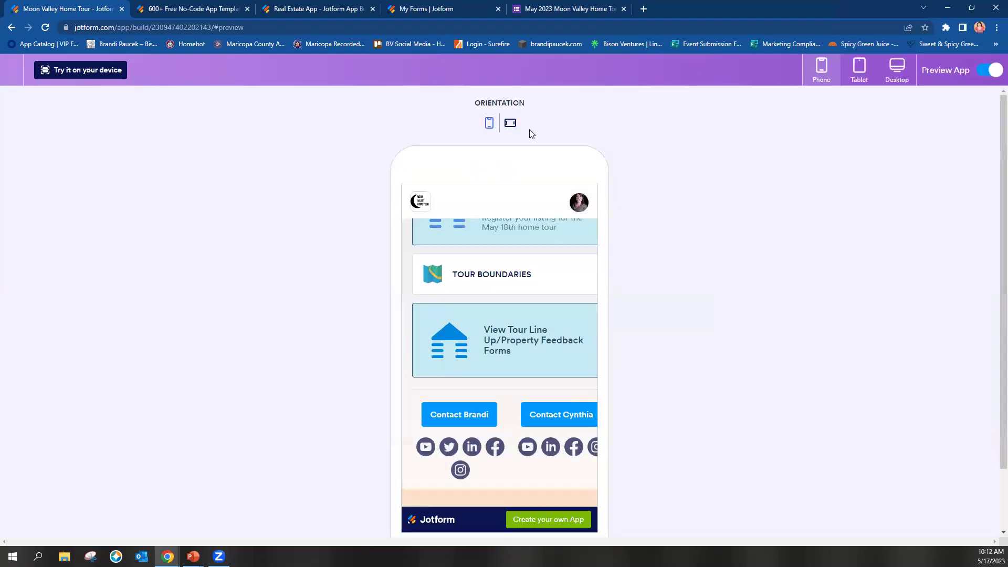
Step: Preview the app on a tablet, return to the phone view, and exit the preview to the builder
click(867, 84)
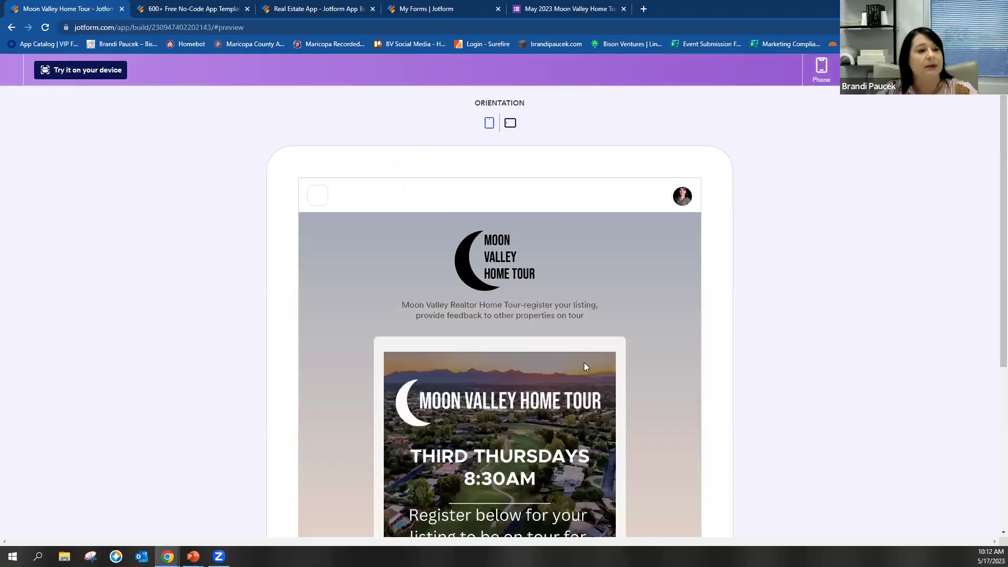
click(914, 71)
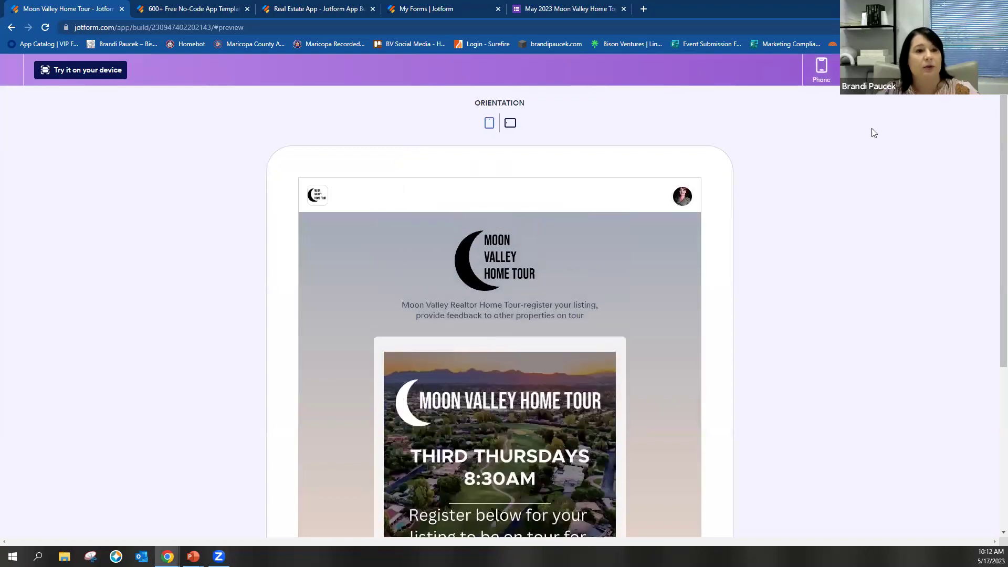
click(821, 68)
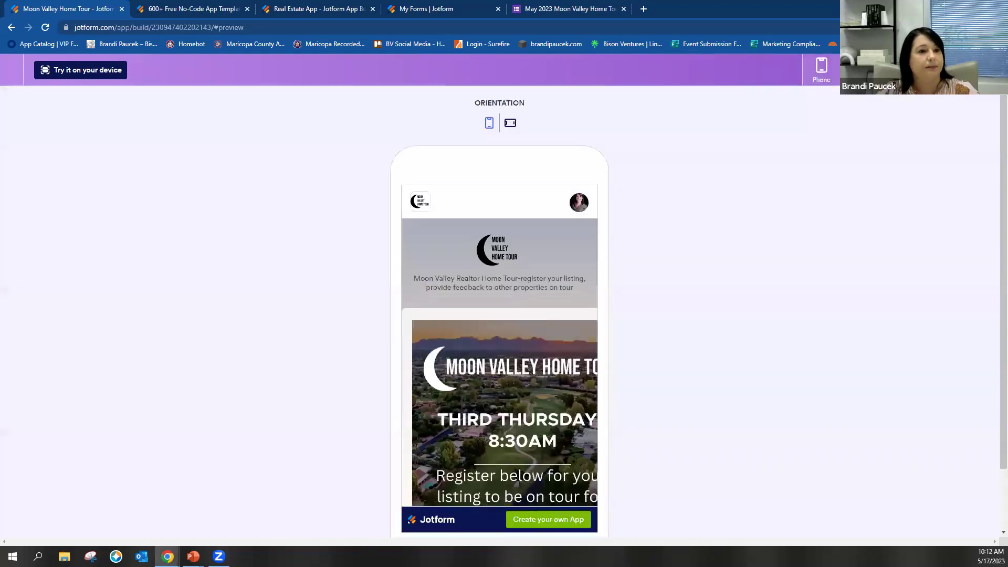
key(Escape)
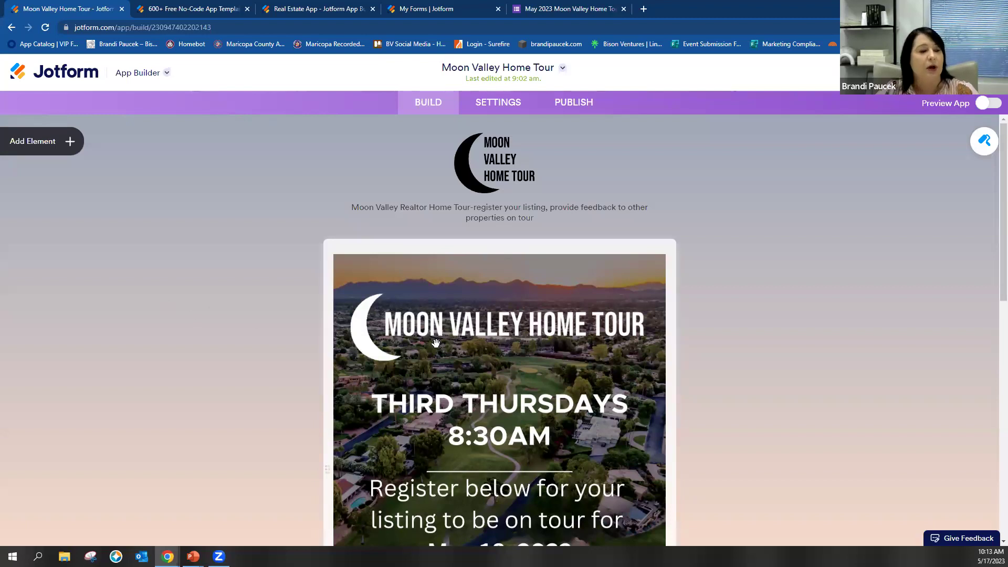
Step: Examine the Moon Valley Home Tour app's layout in the builder, from header and flyer to registration, tour boundaries, feedback forms and contact buttons
scroll(415, 342, down, 3)
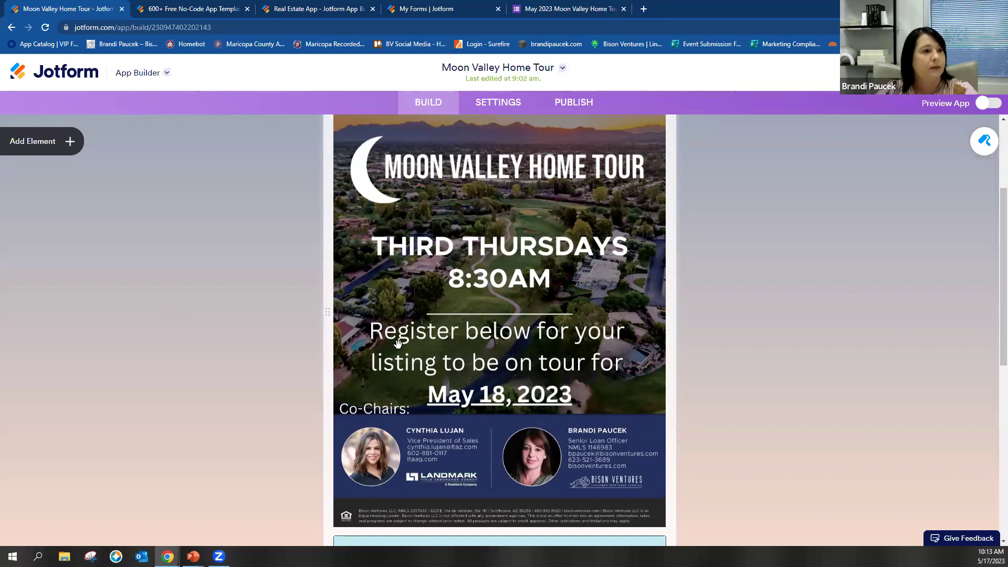
scroll(394, 347, up, 3)
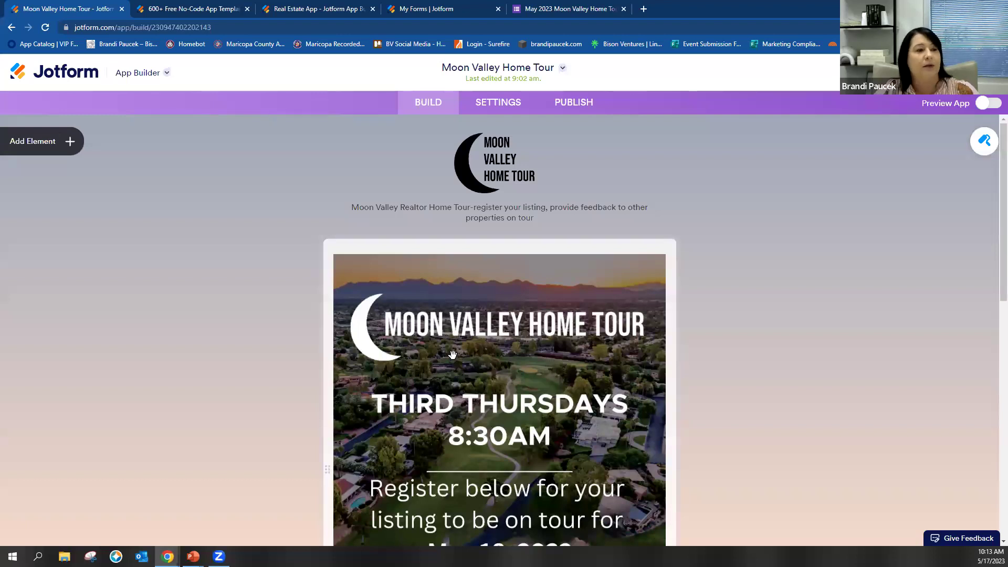
scroll(473, 353, down, 4)
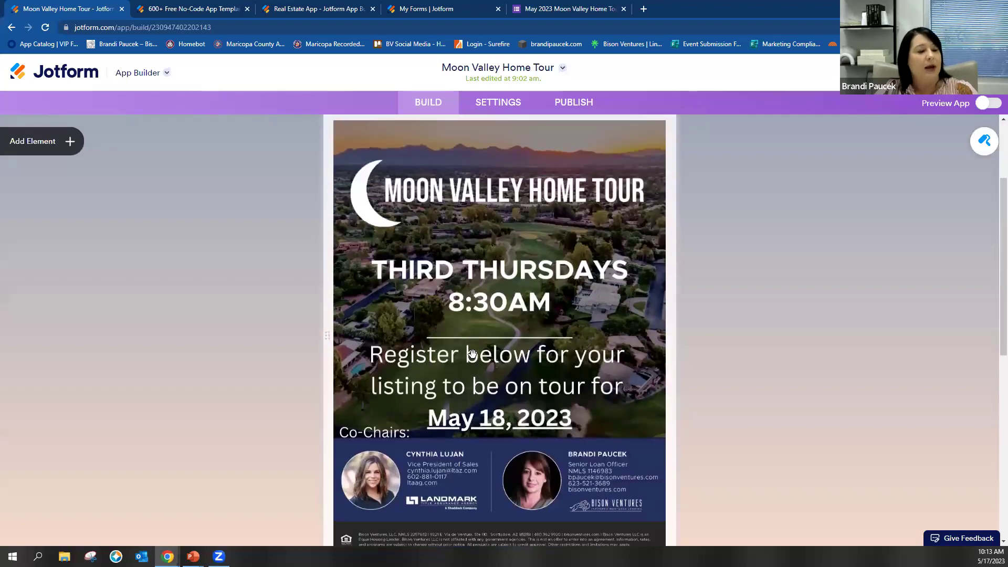
scroll(478, 343, up, 3)
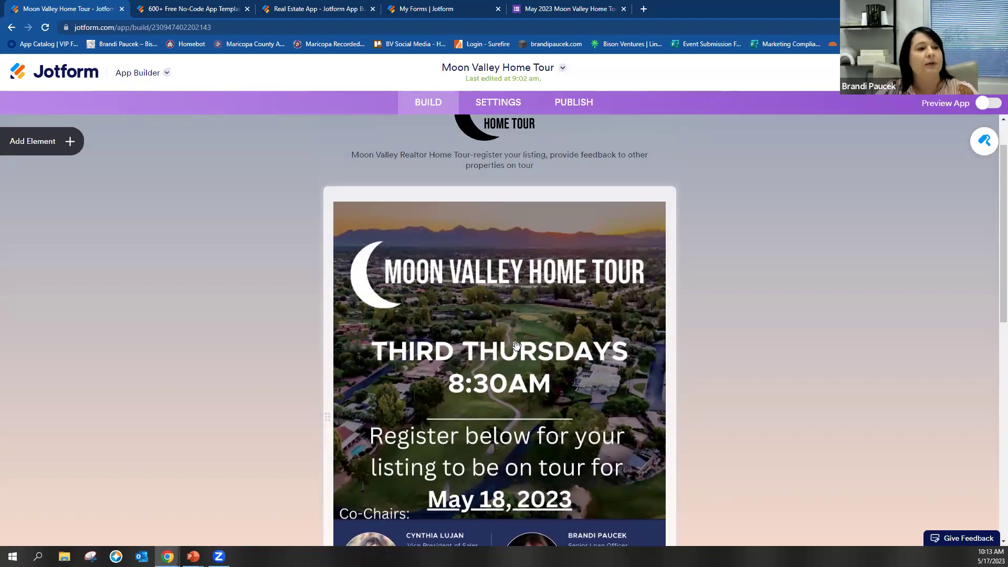
scroll(517, 346, down, 2)
scroll(421, 357, down, 2)
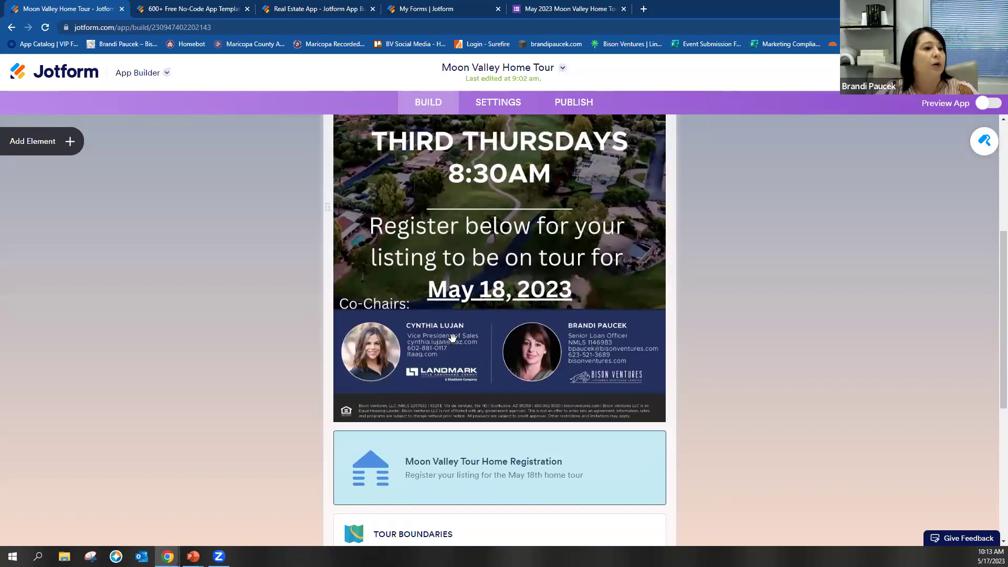
scroll(453, 337, down, 1)
scroll(453, 337, down, 3)
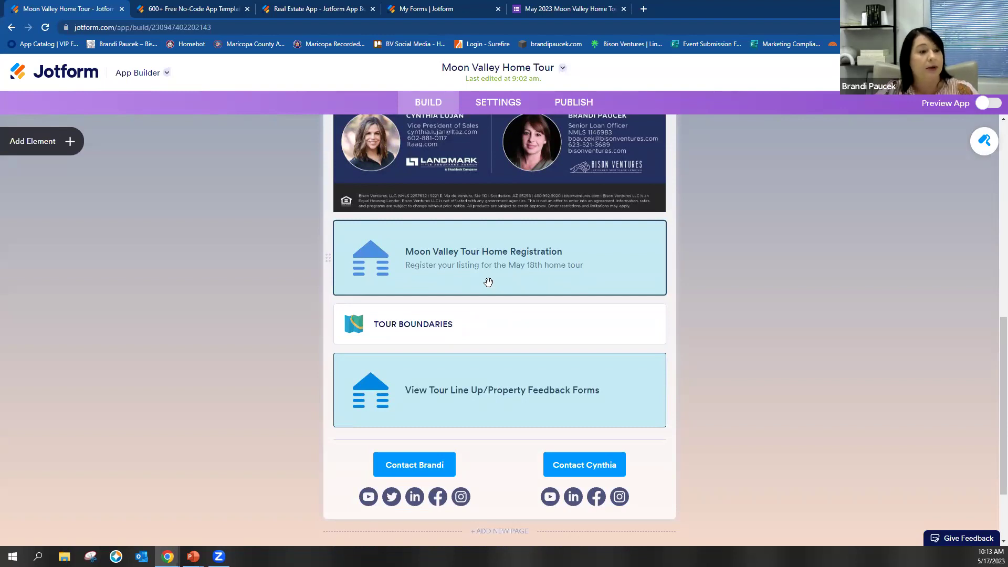
scroll(488, 283, down, 1)
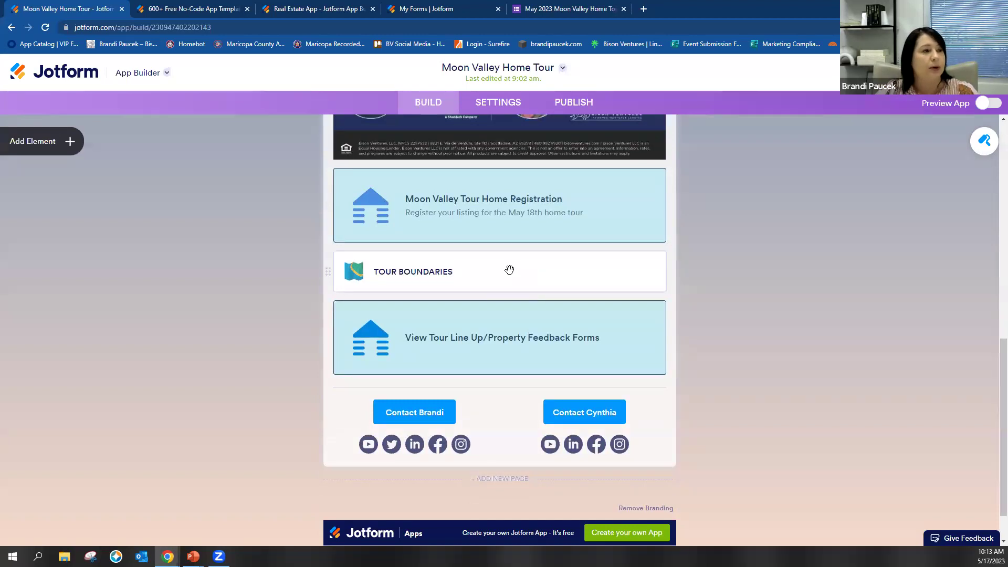
scroll(501, 353, down, 1)
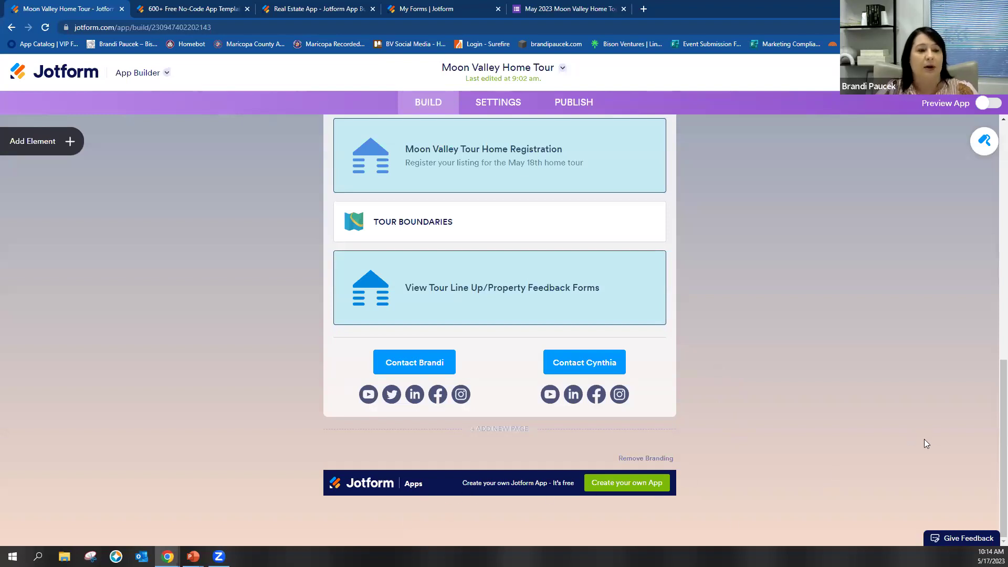
scroll(881, 469, up, 6)
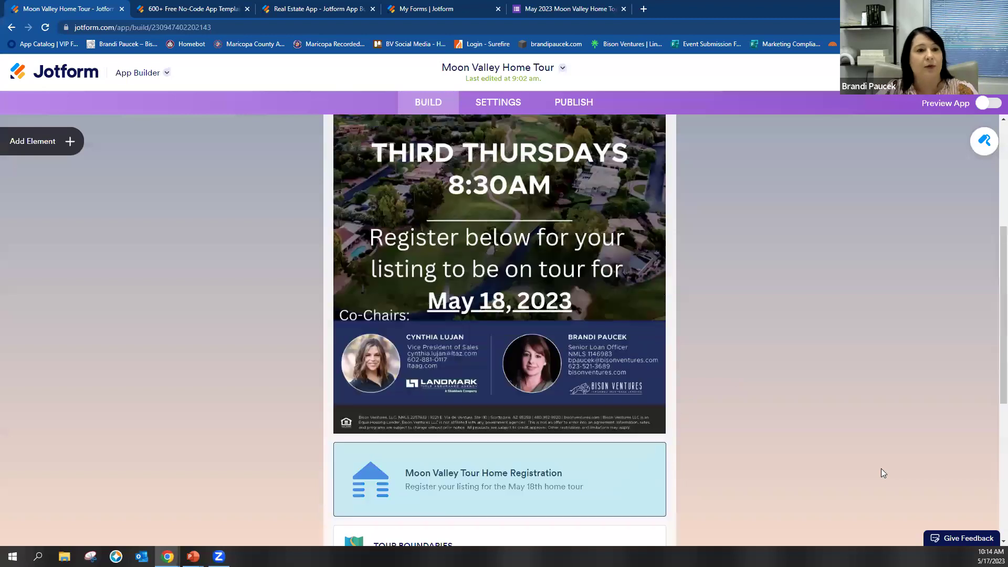
scroll(881, 469, up, 5)
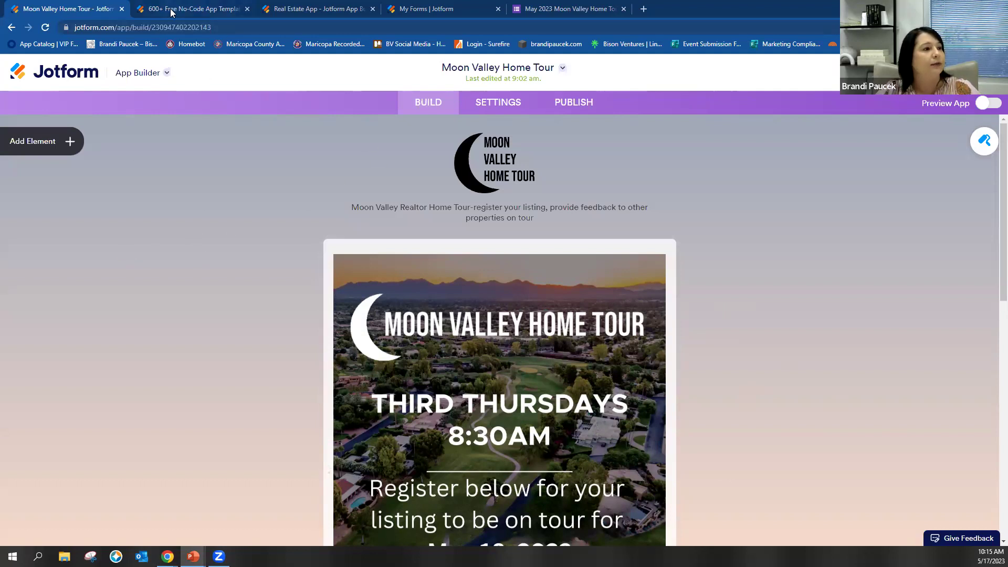
Step: Switch to the app template gallery, look over the popular templates, and show only the Real Estate category
mouse_move(171, 13)
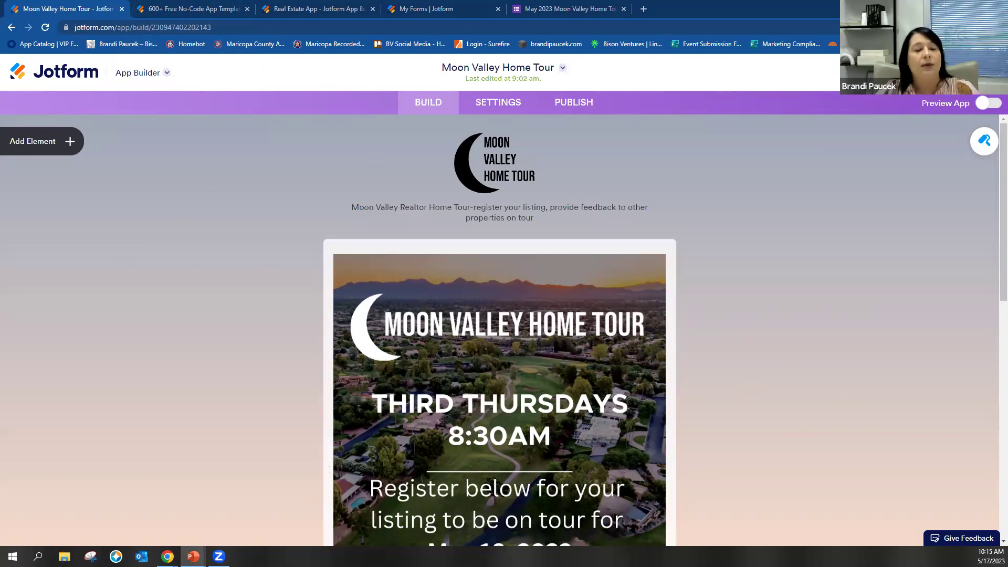
click(187, 11)
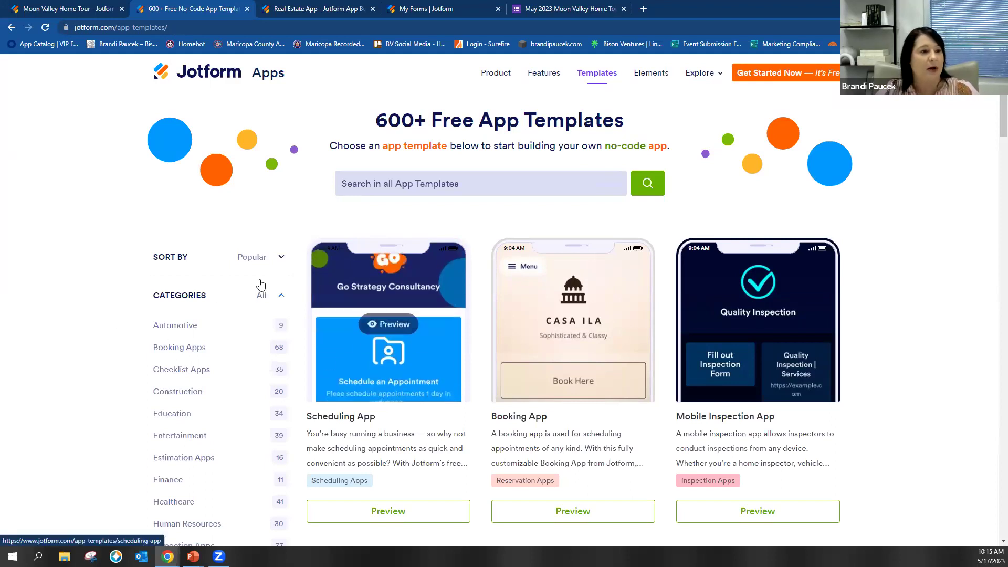
scroll(283, 231, down, 3)
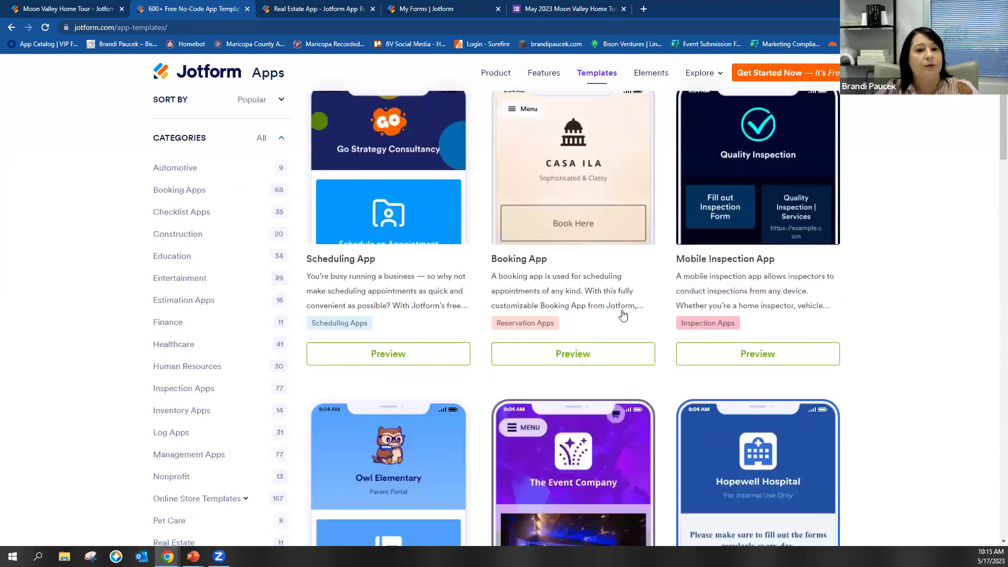
scroll(619, 315, up, 3)
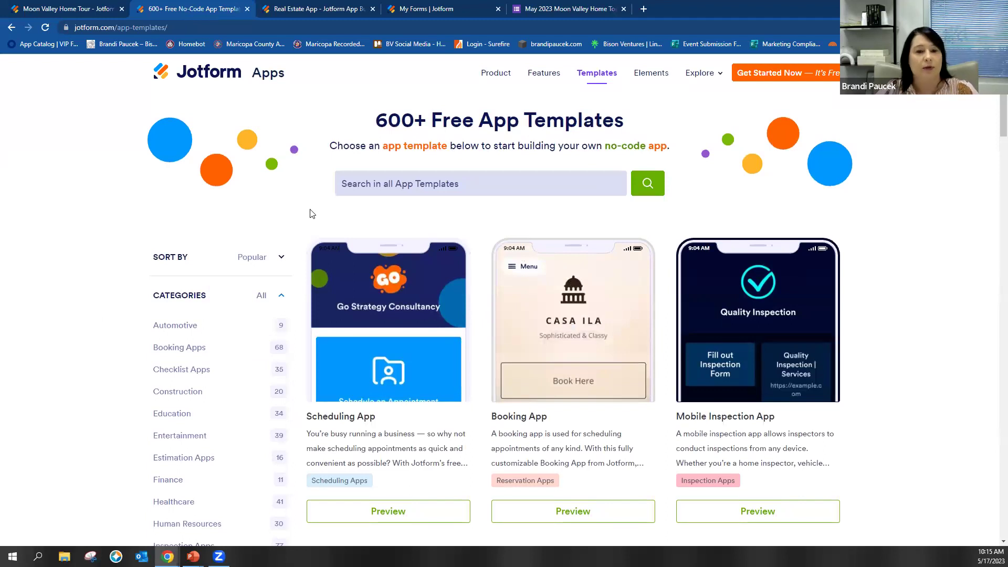
mouse_move(388, 386)
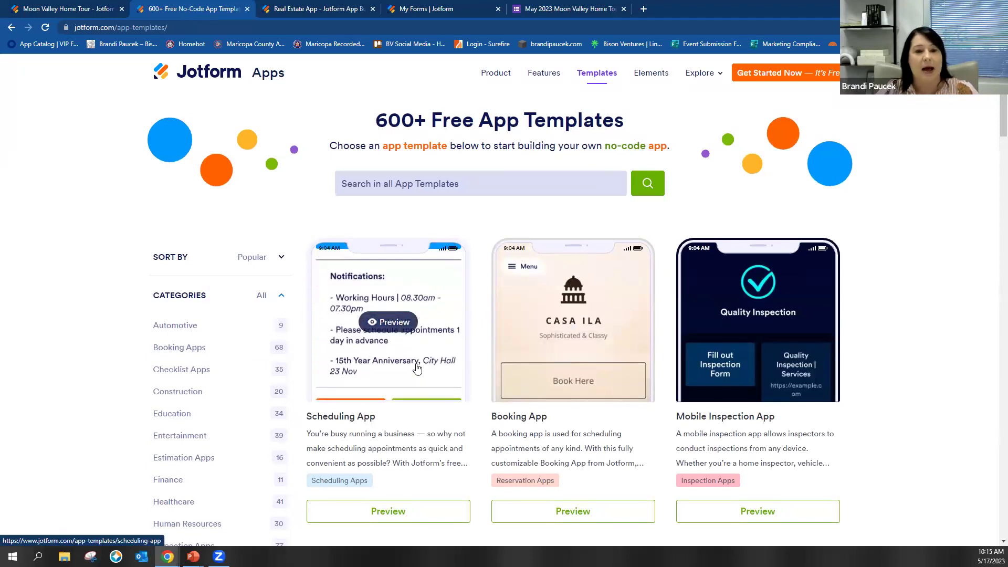
mouse_move(738, 374)
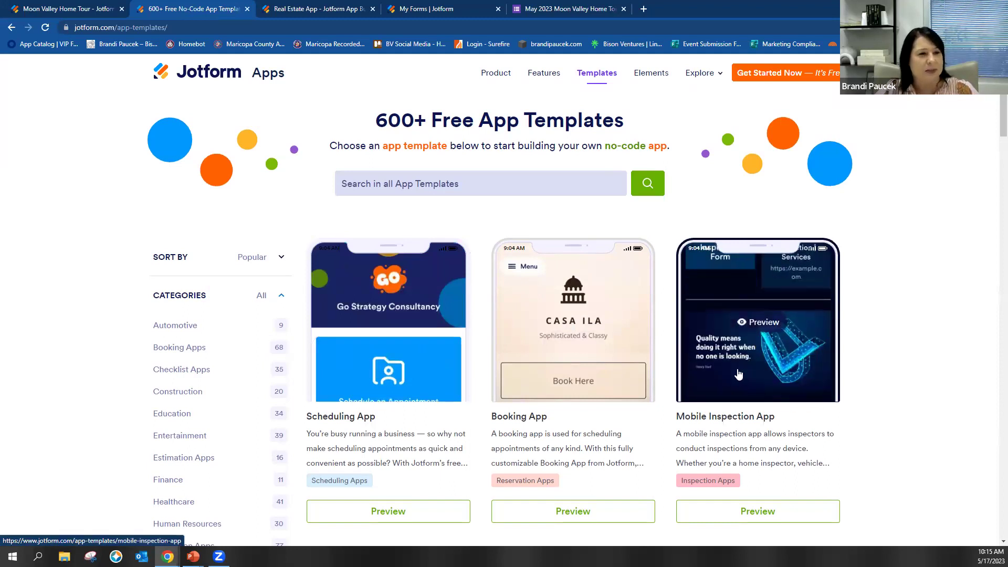
scroll(253, 368, down, 4)
scroll(202, 220, down, 3)
click(191, 336)
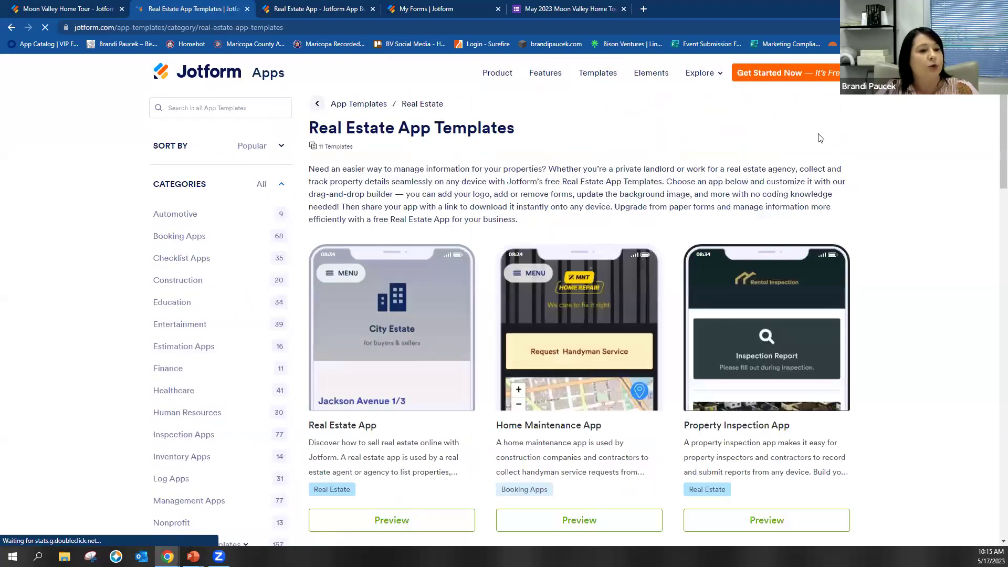
Step: Browse the Real Estate app templates, including the real estate, property inspection, home buying and property management designs
scroll(433, 332, down, 3)
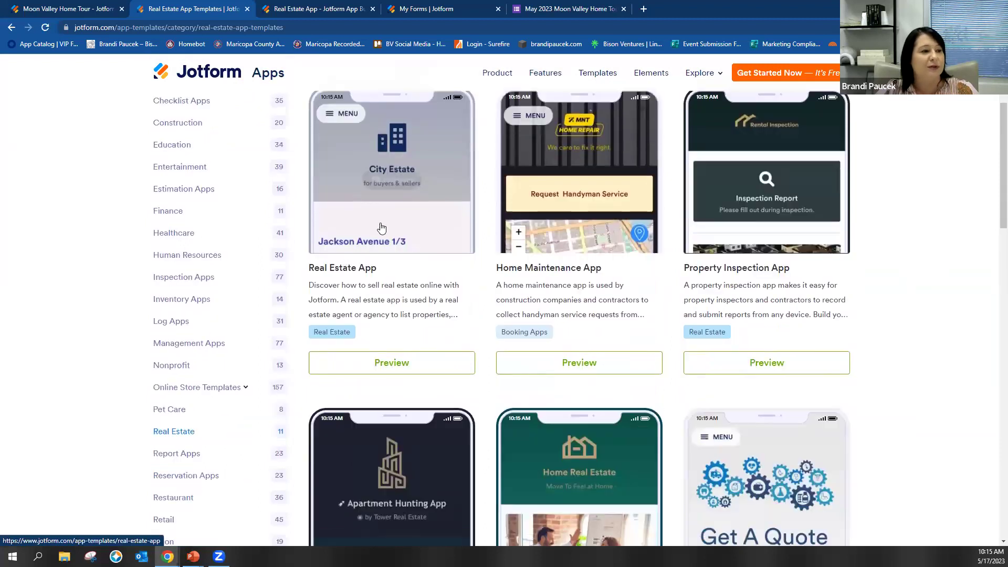
mouse_move(405, 236)
scroll(407, 237, down, 1)
scroll(410, 231, up, 2)
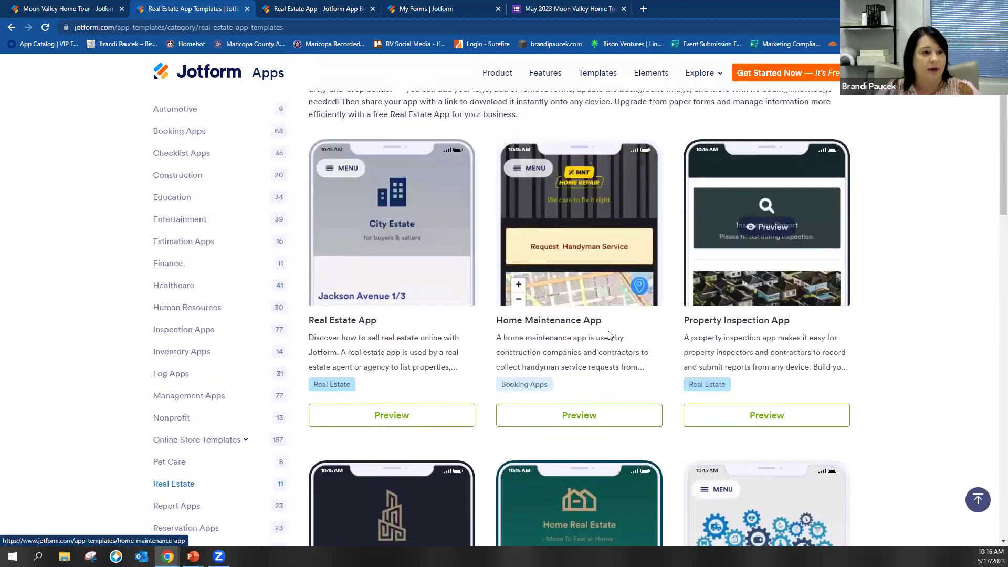
scroll(460, 352, down, 3)
scroll(475, 362, down, 7)
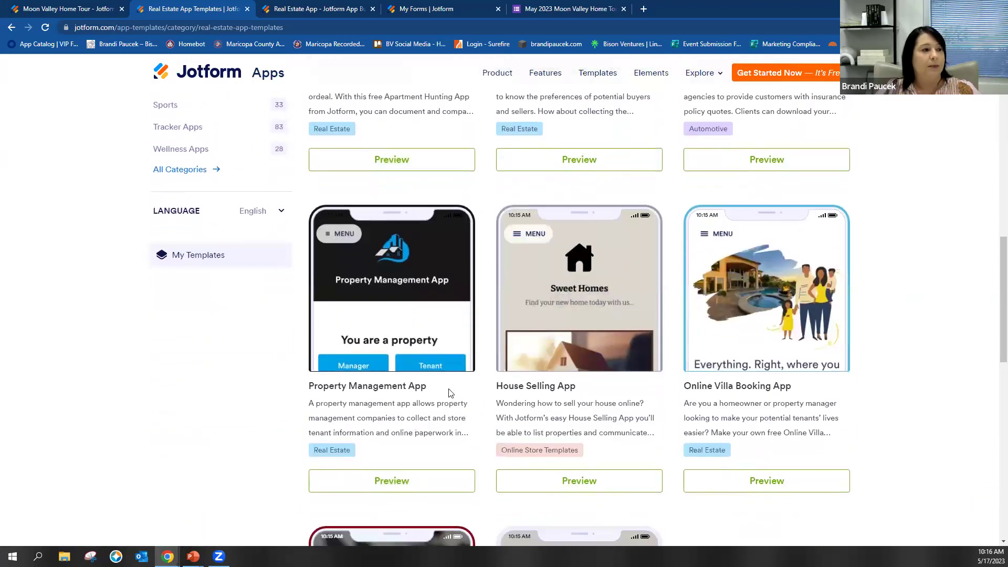
scroll(410, 366, up, 9)
scroll(400, 360, up, 3)
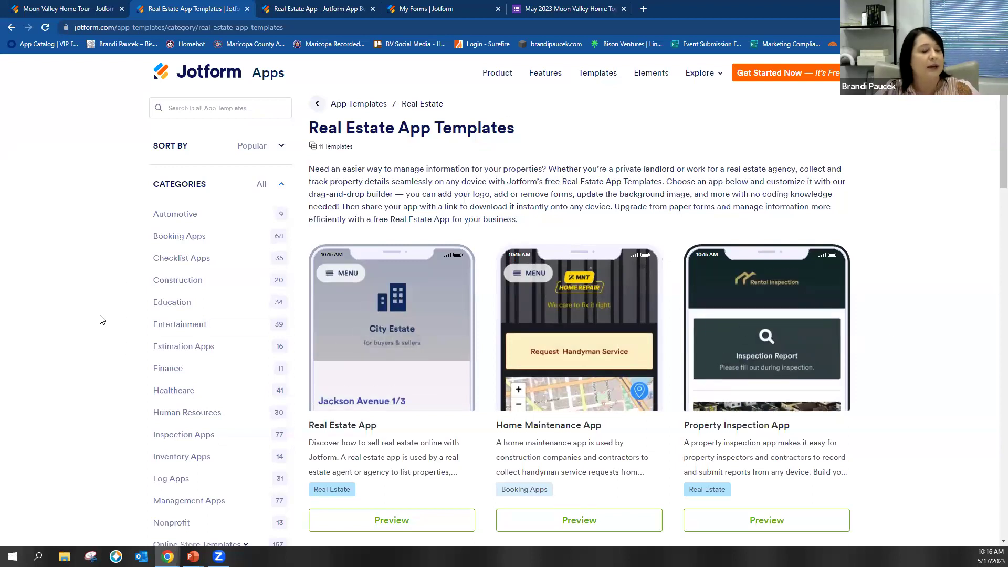
scroll(105, 328, down, 3)
scroll(105, 328, up, 2)
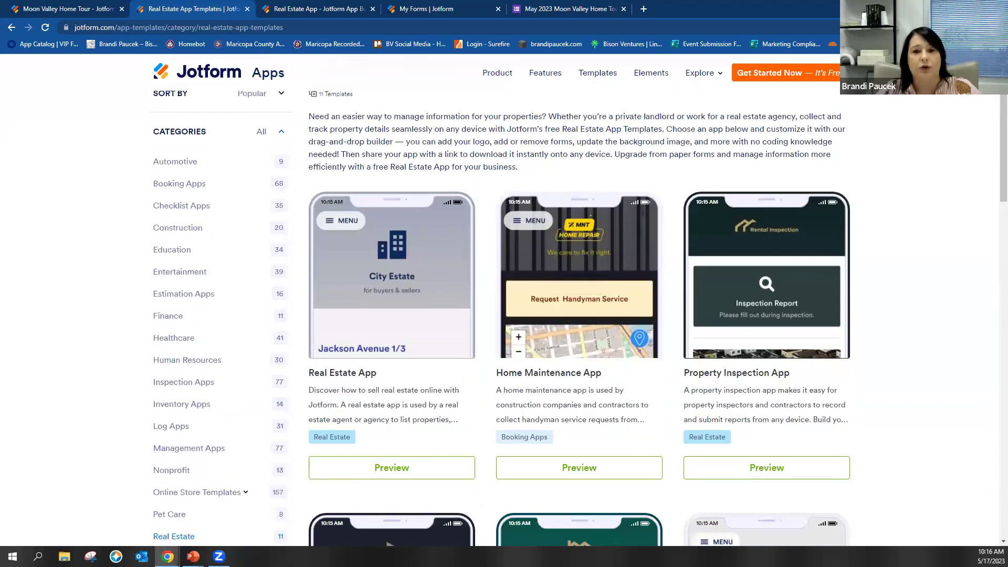
scroll(504, 315, down, 8)
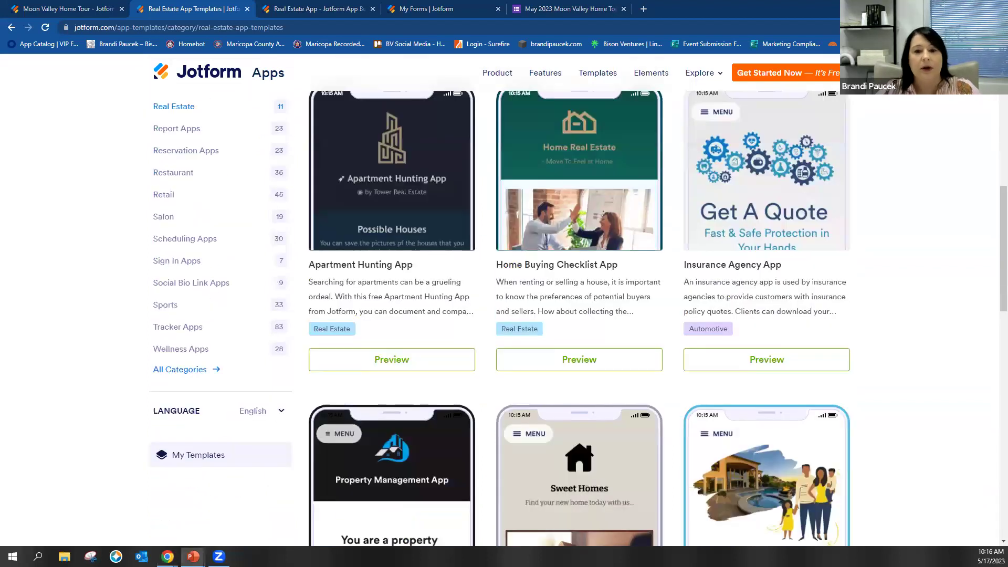
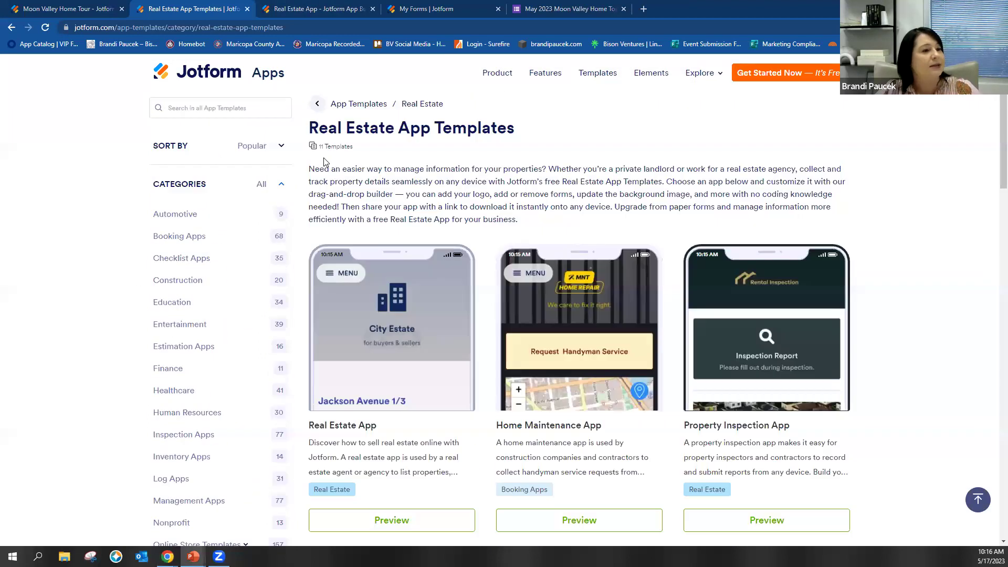
Step: Compare the Real Estate App template with its copy opened in the App Builder, and review the copy's property listings
click(299, 11)
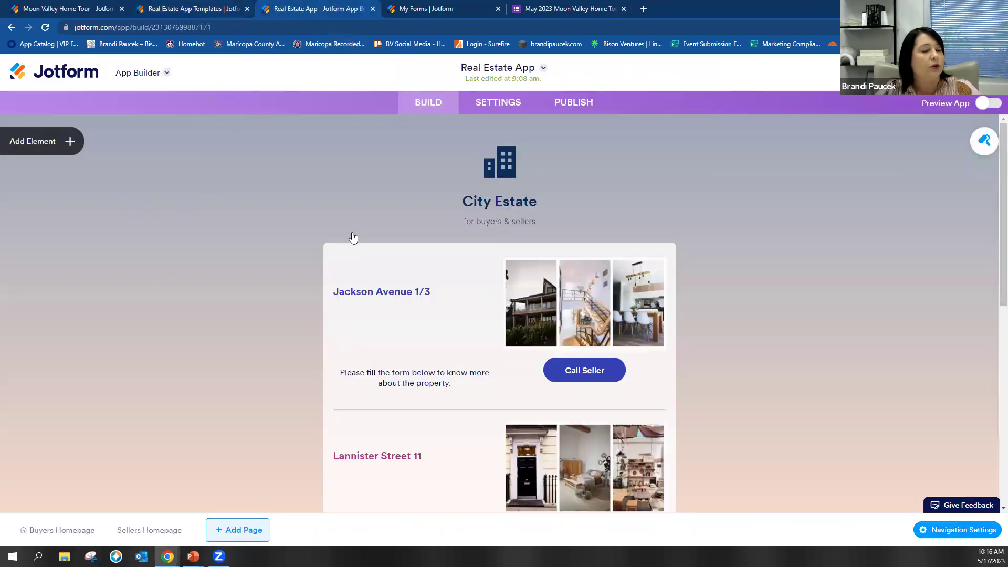
click(173, 9)
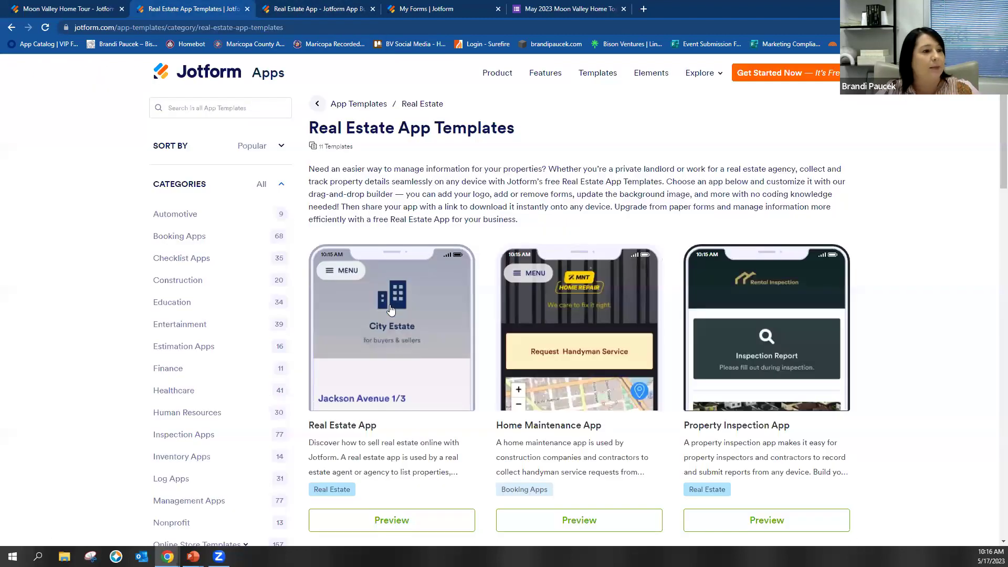
click(342, 10)
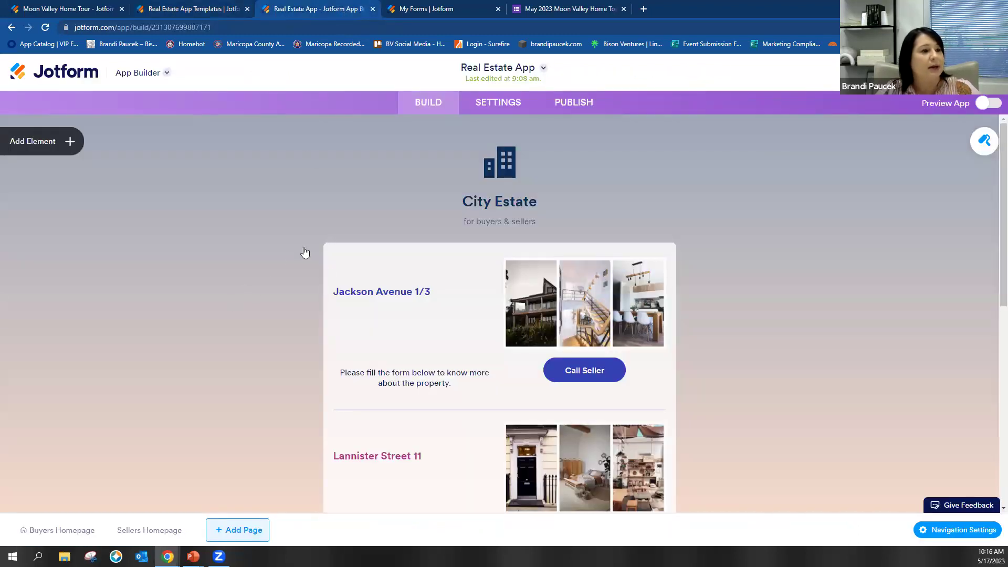
scroll(346, 245, down, 4)
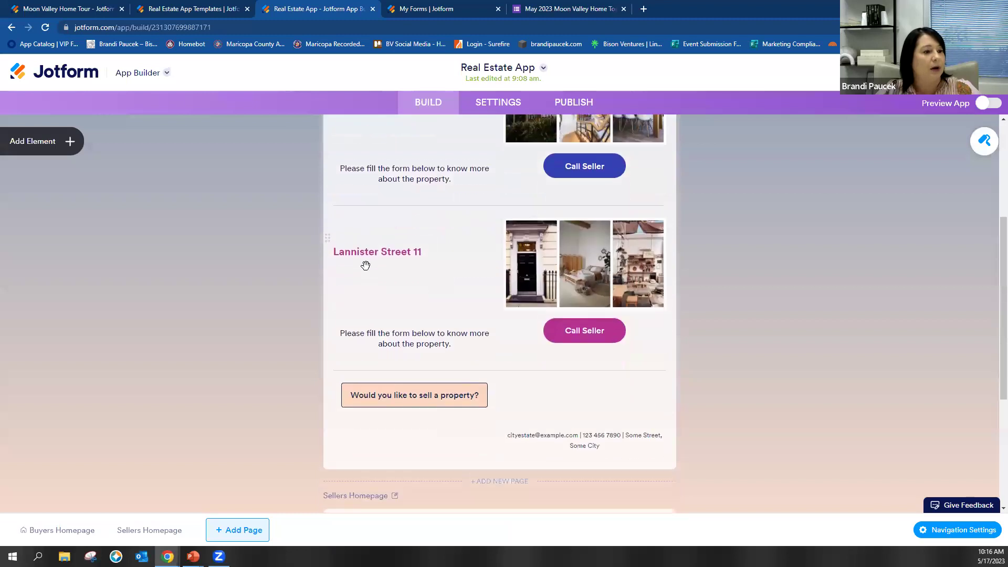
Step: Review the City Estate buyers page, from its header and two property listings to the sell-a-property button and contact details
scroll(366, 271, up, 4)
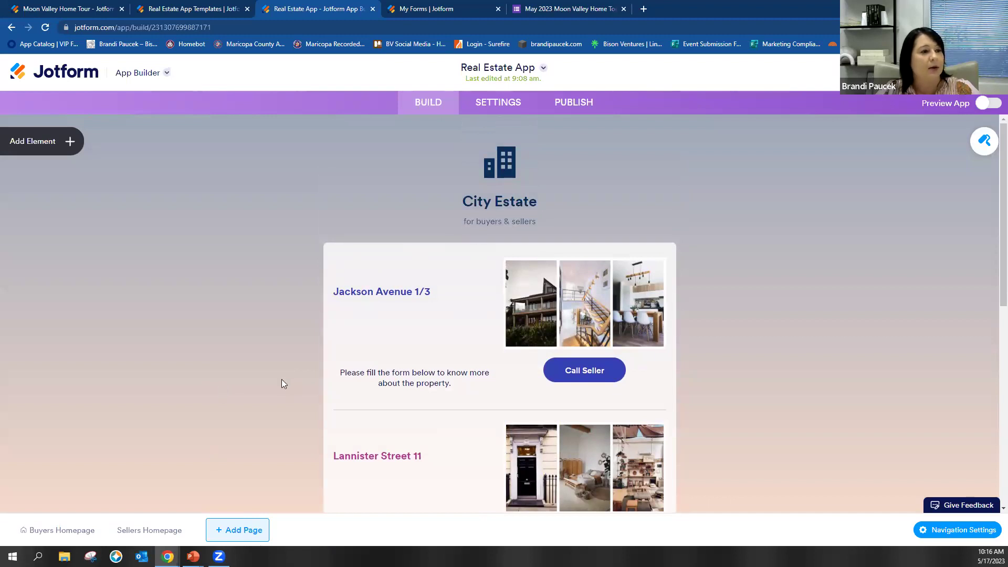
scroll(451, 355, down, 2)
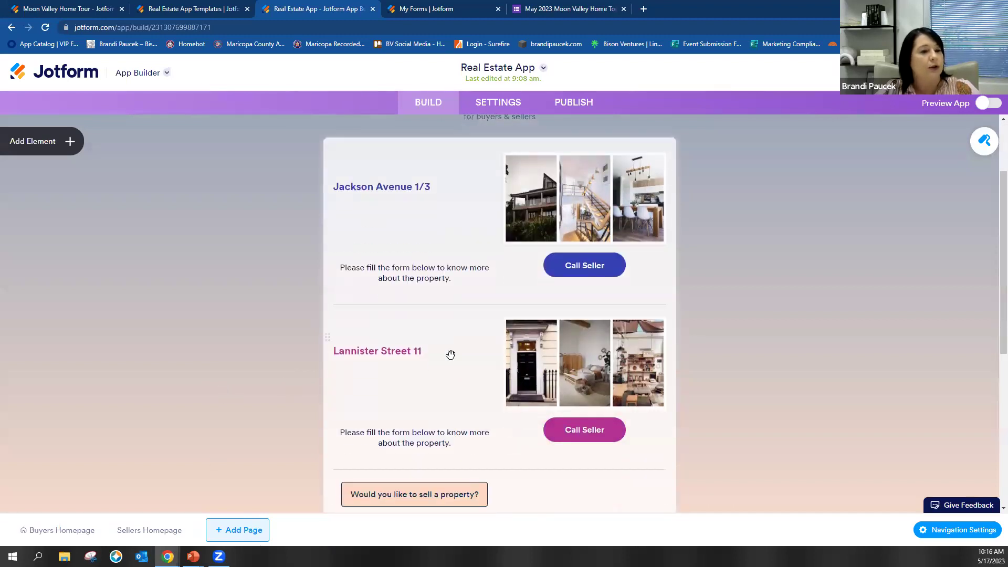
scroll(451, 355, up, 2)
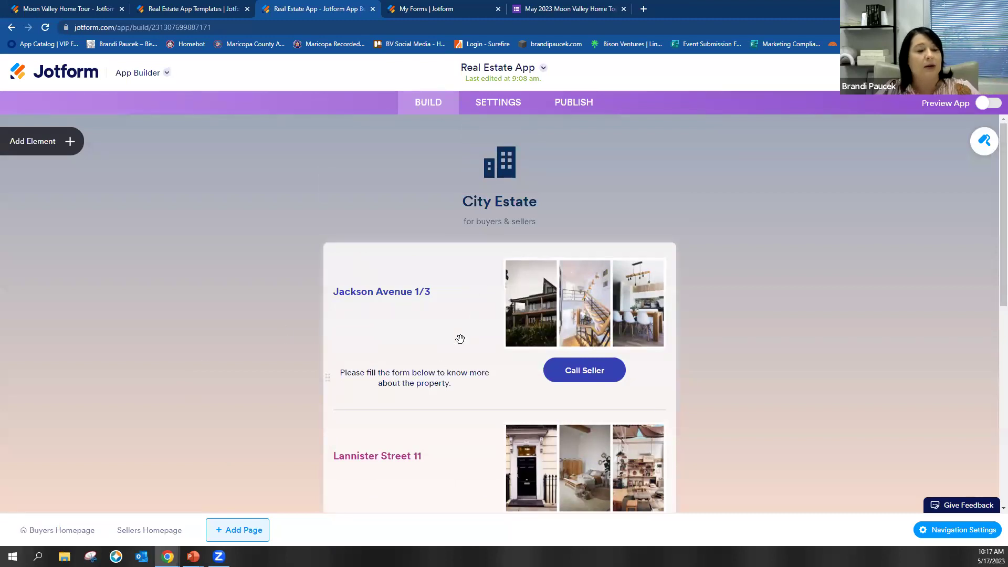
scroll(466, 385, down, 8)
scroll(468, 386, up, 4)
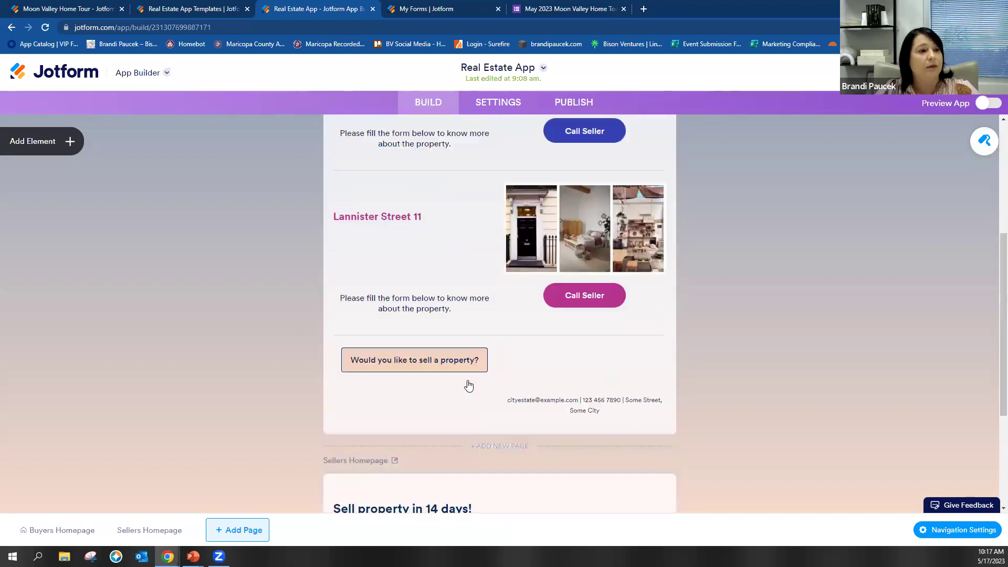
scroll(468, 385, up, 4)
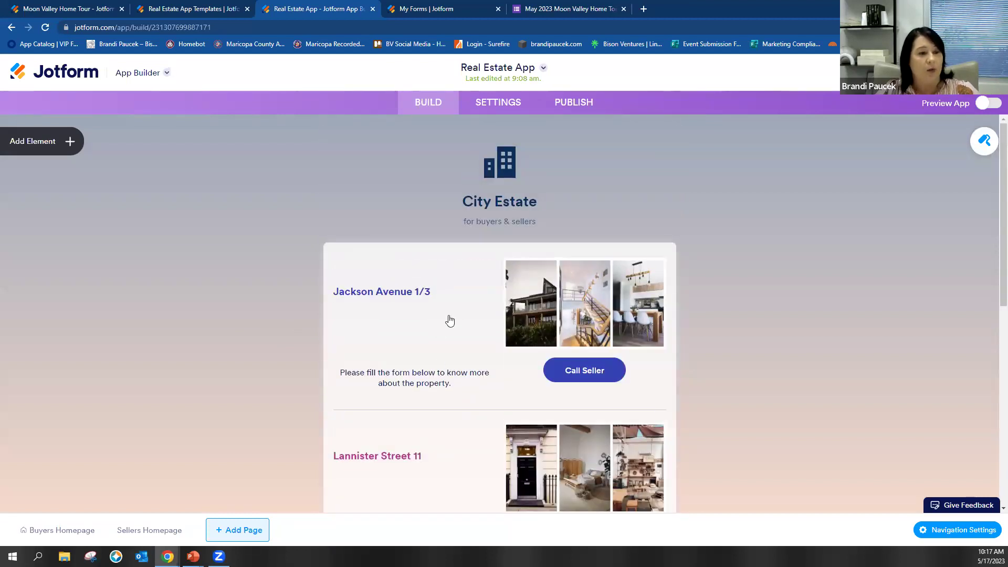
scroll(415, 315, down, 2)
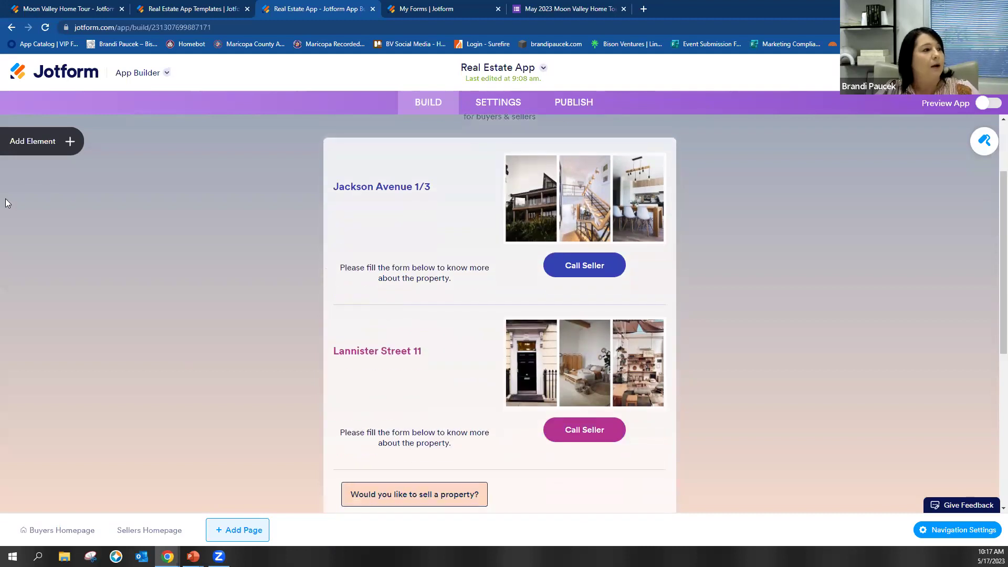
Step: Open the list of app elements and look through the basic, payment, featured widget, data and page elements
click(68, 144)
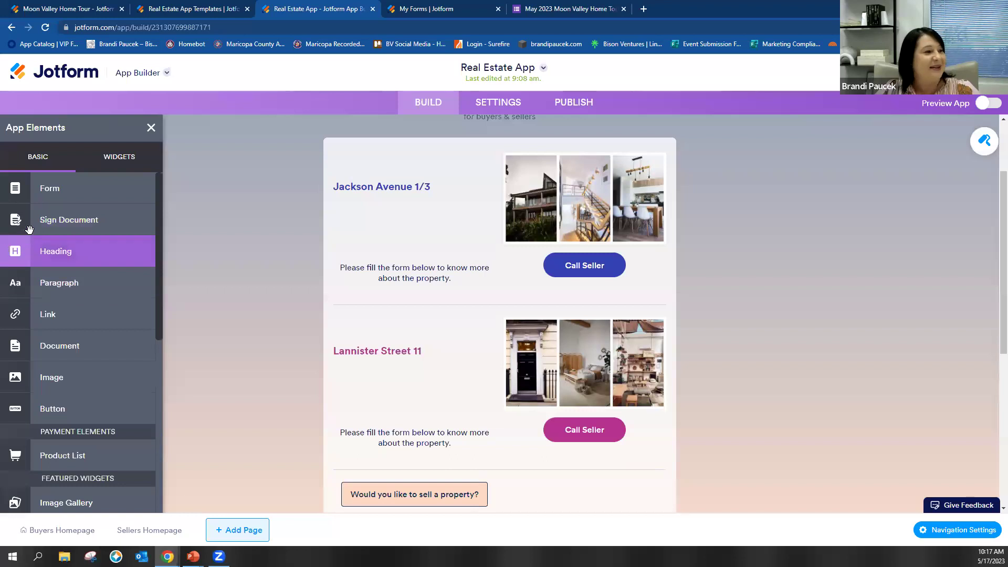
scroll(110, 219, down, 1)
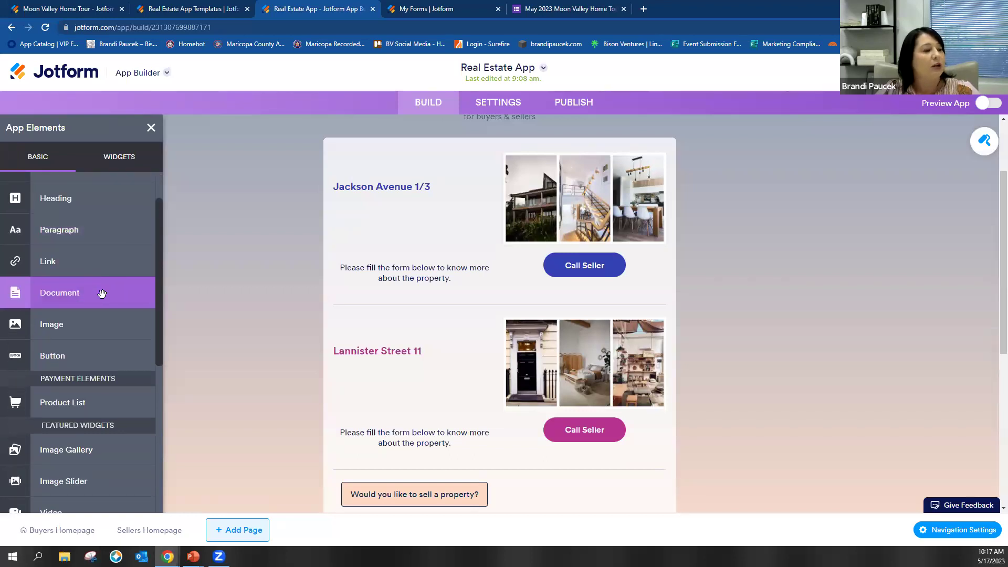
scroll(103, 292, down, 1)
scroll(107, 292, down, 2)
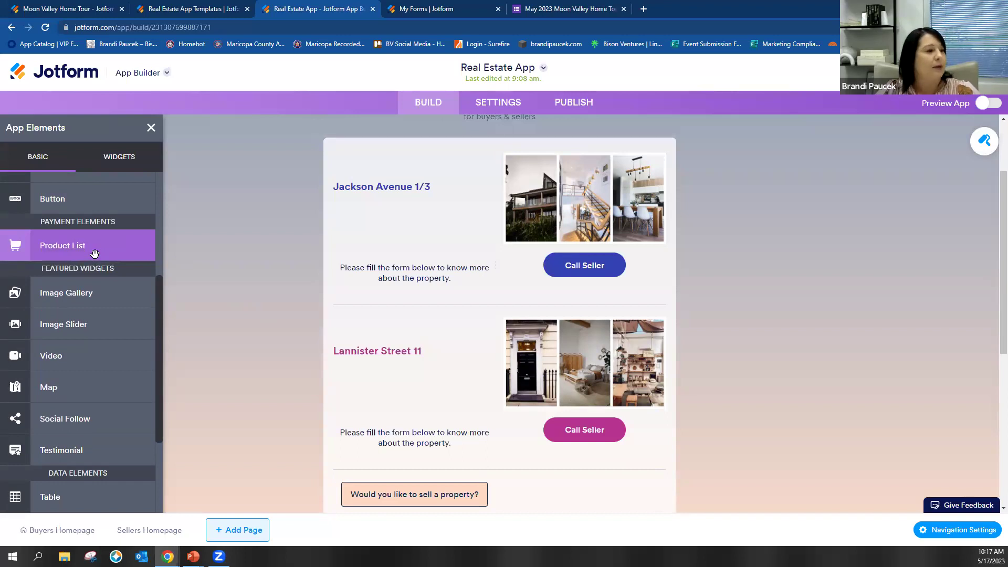
scroll(95, 254, down, 1)
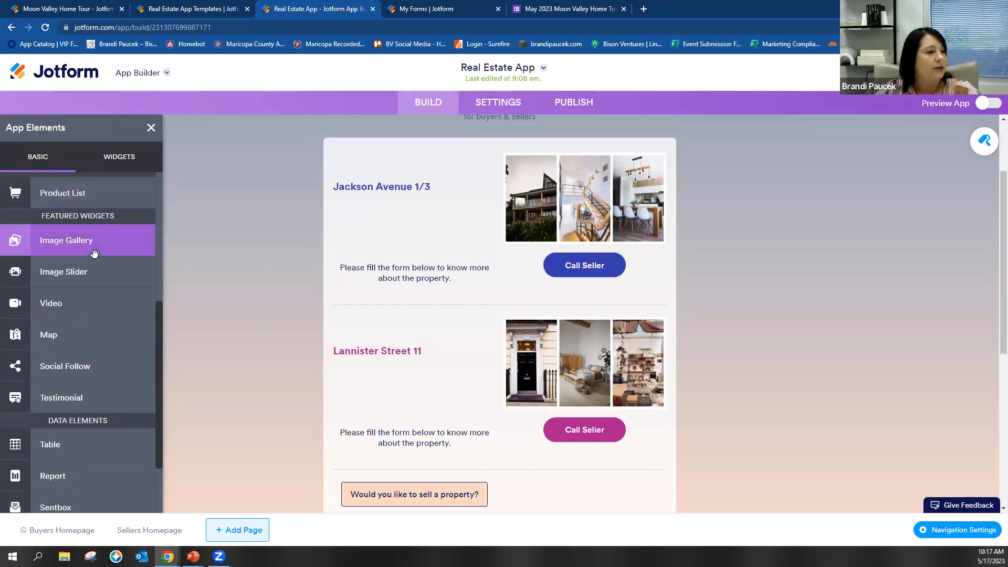
scroll(95, 255, down, 1)
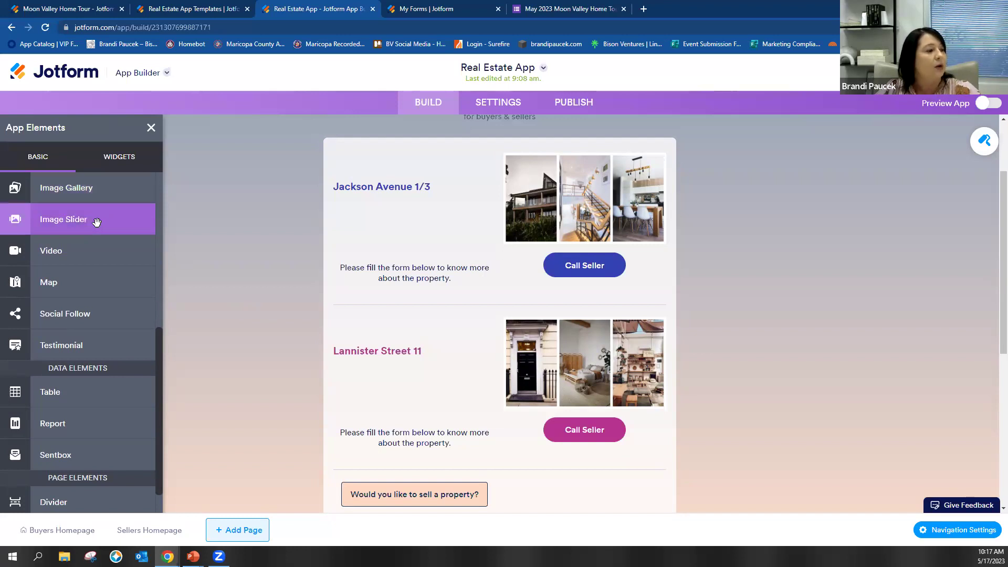
scroll(97, 222, down, 1)
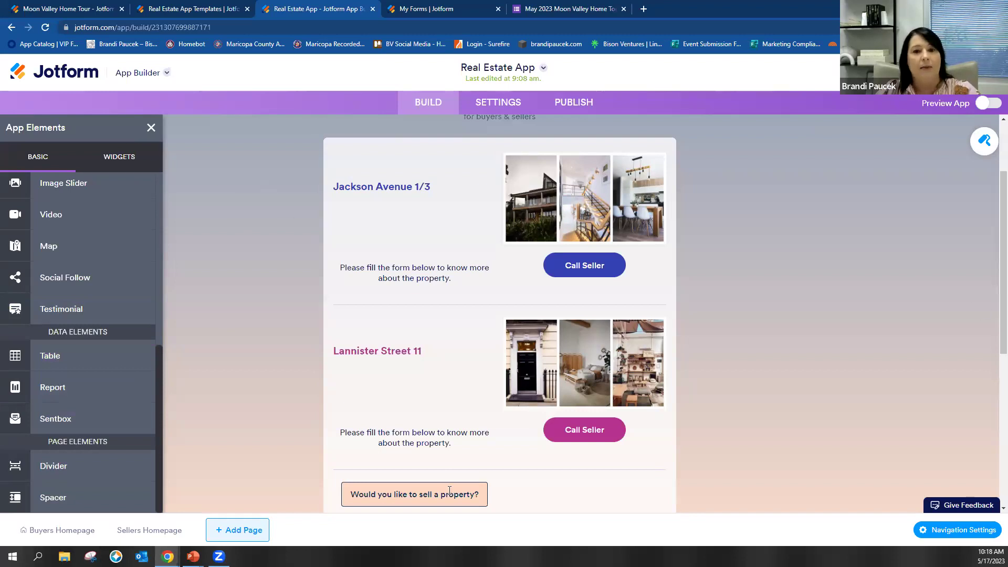
Step: Add a Document element between the Jackson Avenue 1/3 and Lannister Street 11 listings and turn on Shrink for it
scroll(173, 258, up, 2)
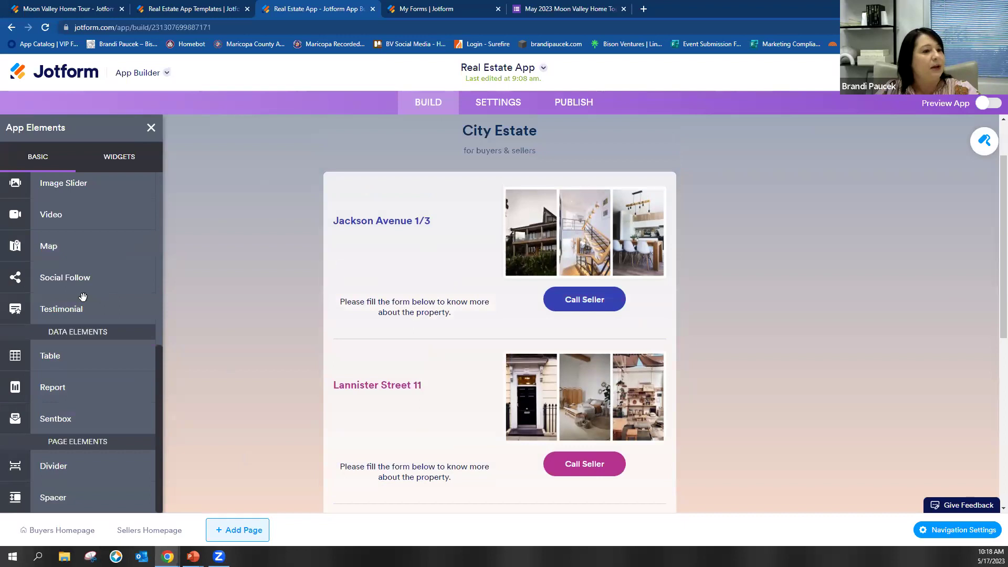
scroll(81, 293, up, 4)
scroll(372, 340, down, 3)
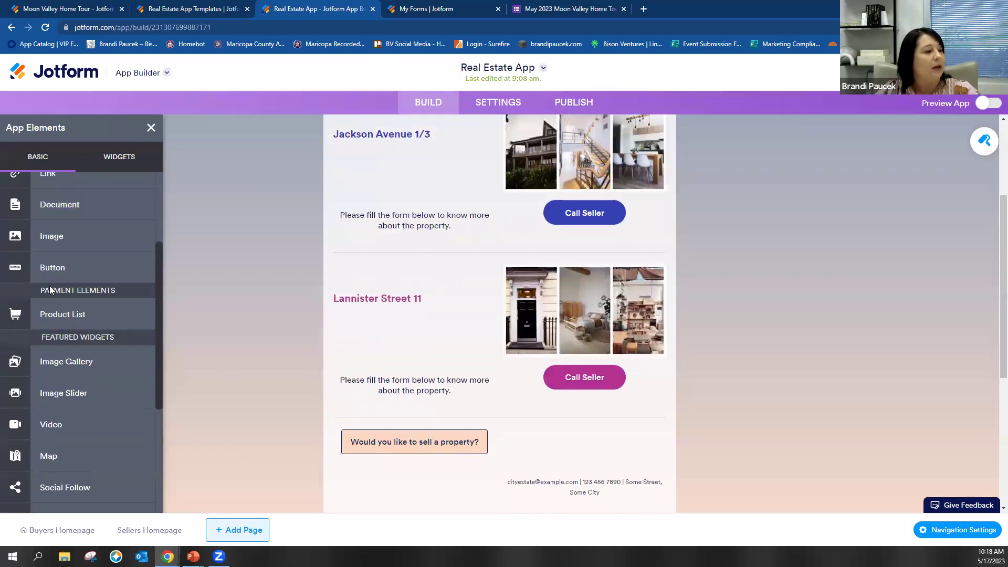
scroll(79, 299, down, 2)
scroll(79, 295, up, 5)
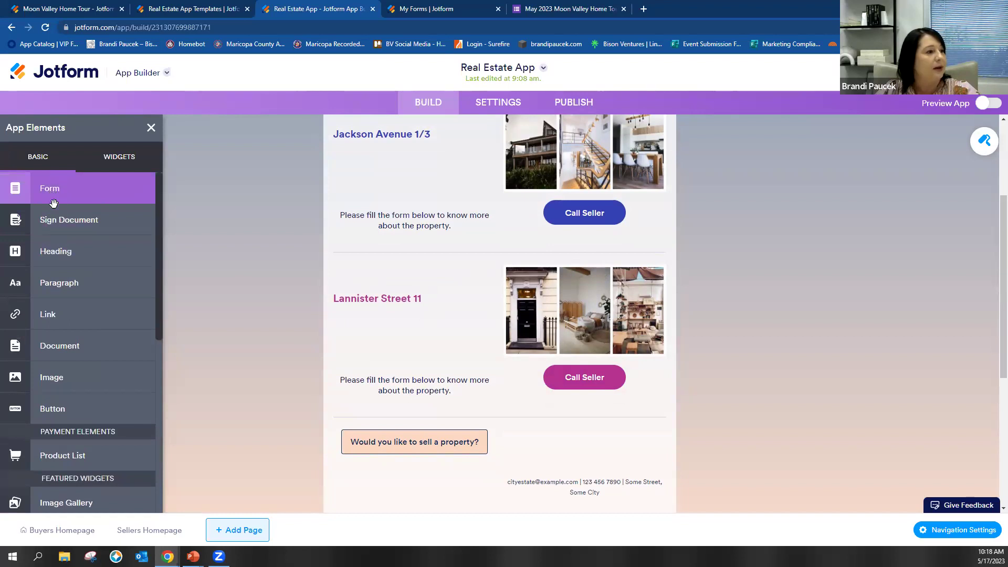
drag(69, 348, 480, 280)
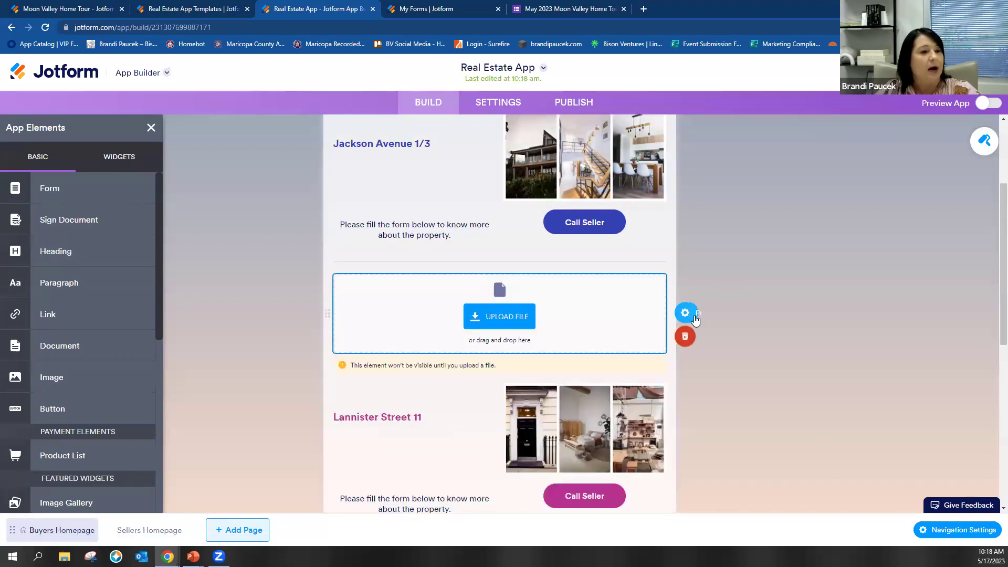
click(706, 313)
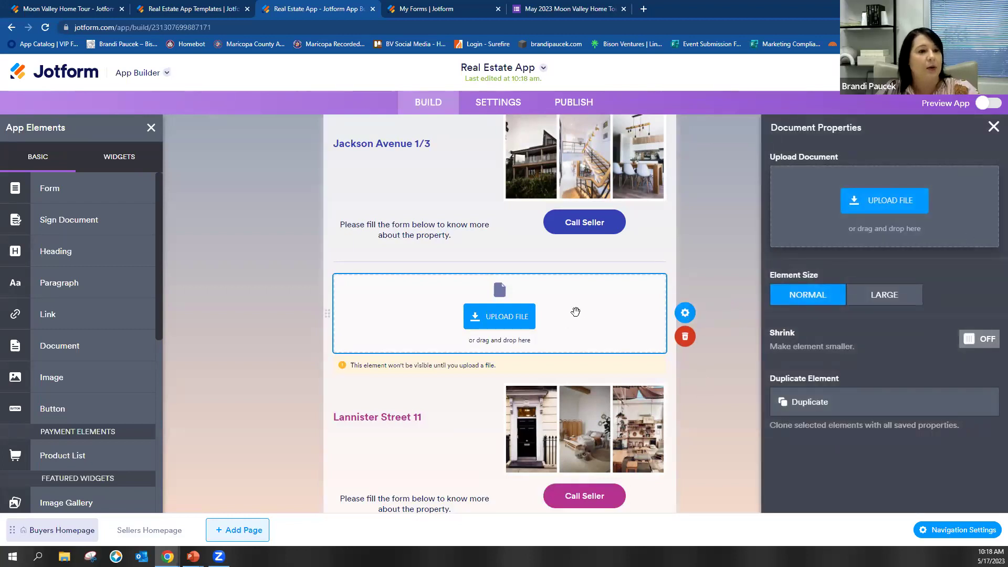
click(986, 341)
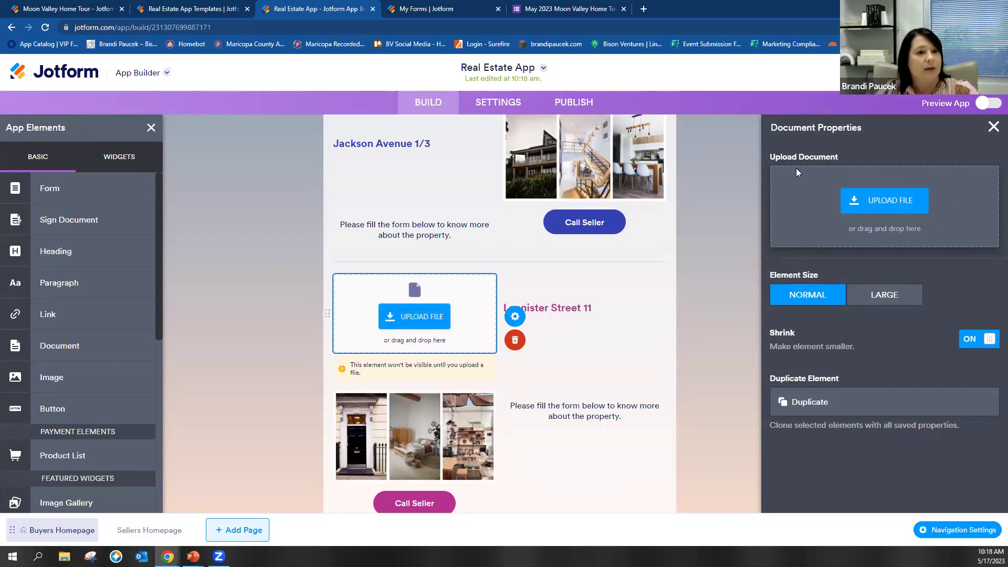
click(994, 128)
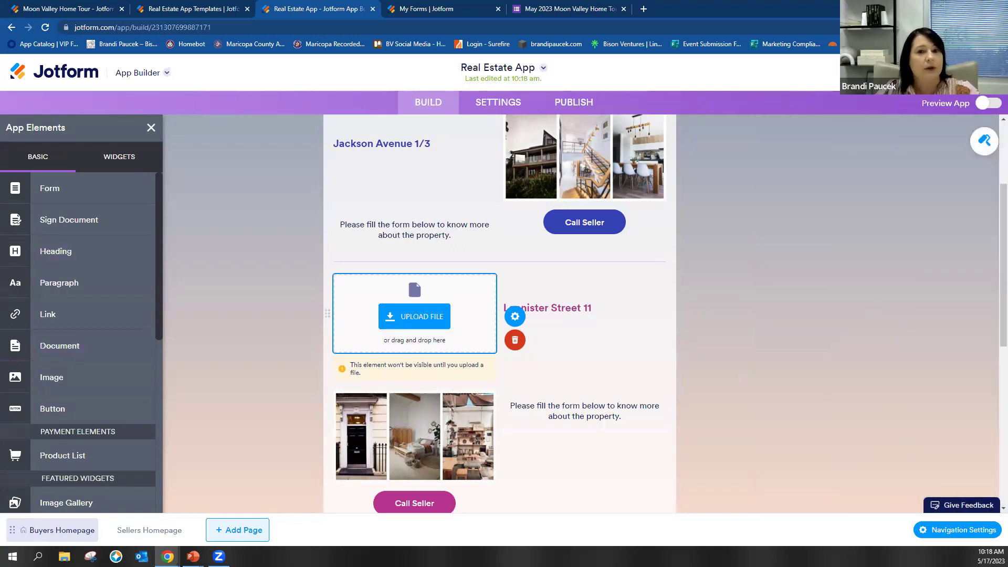
Step: Add a Facebook Like Box widget directly above the document upload element and check its properties
click(122, 158)
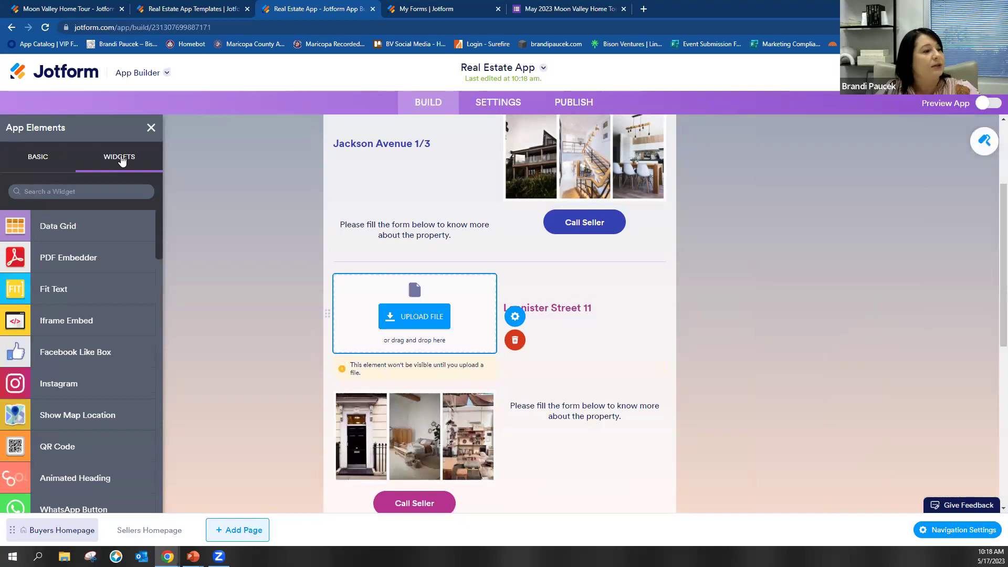
scroll(82, 283, down, 2)
scroll(80, 283, up, 2)
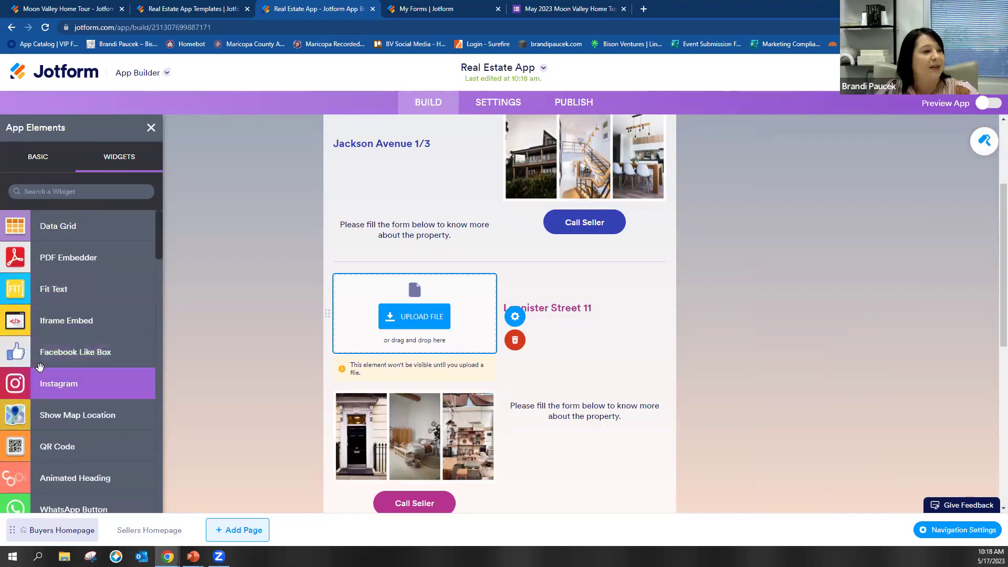
scroll(85, 303, down, 2)
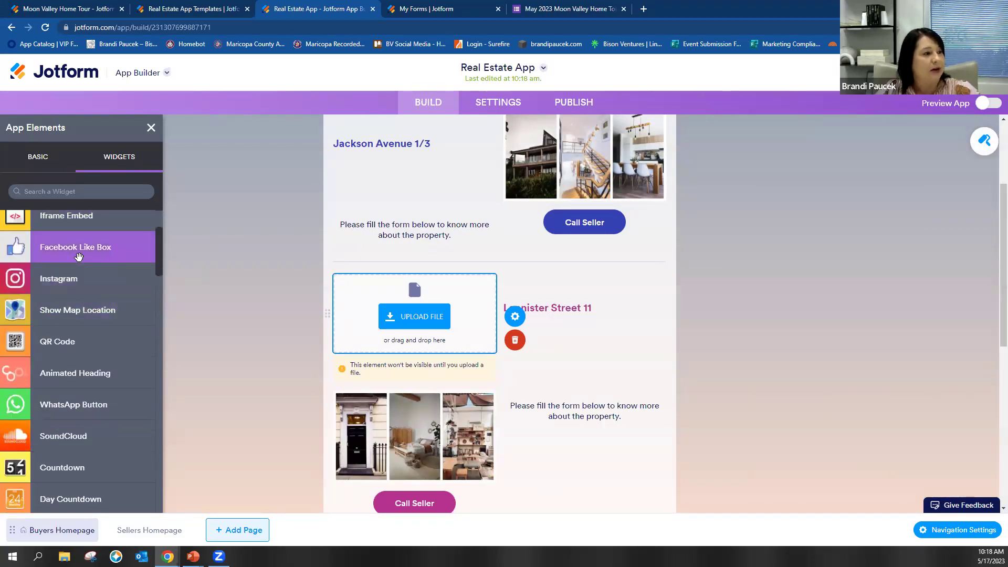
drag(264, 281, 608, 334)
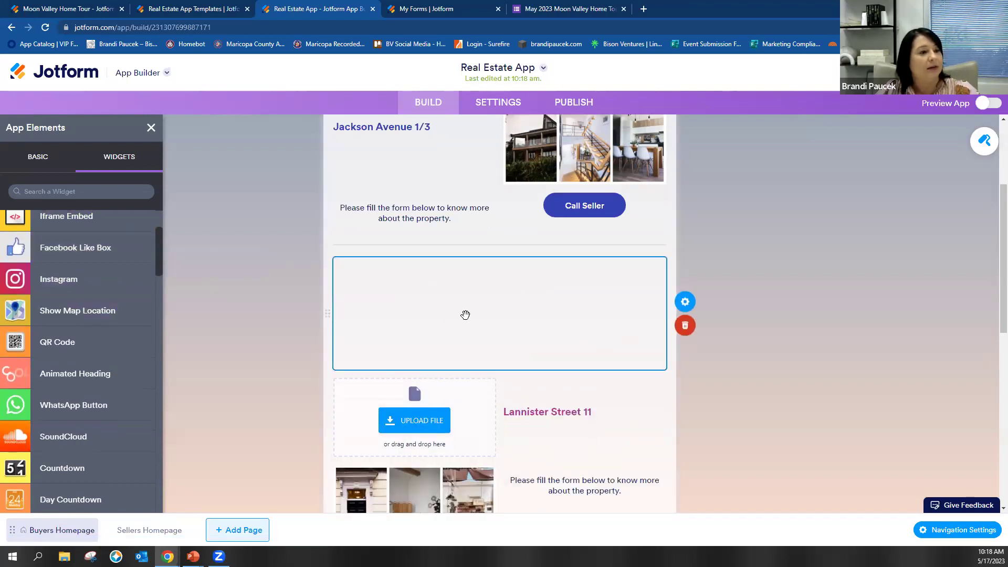
click(685, 302)
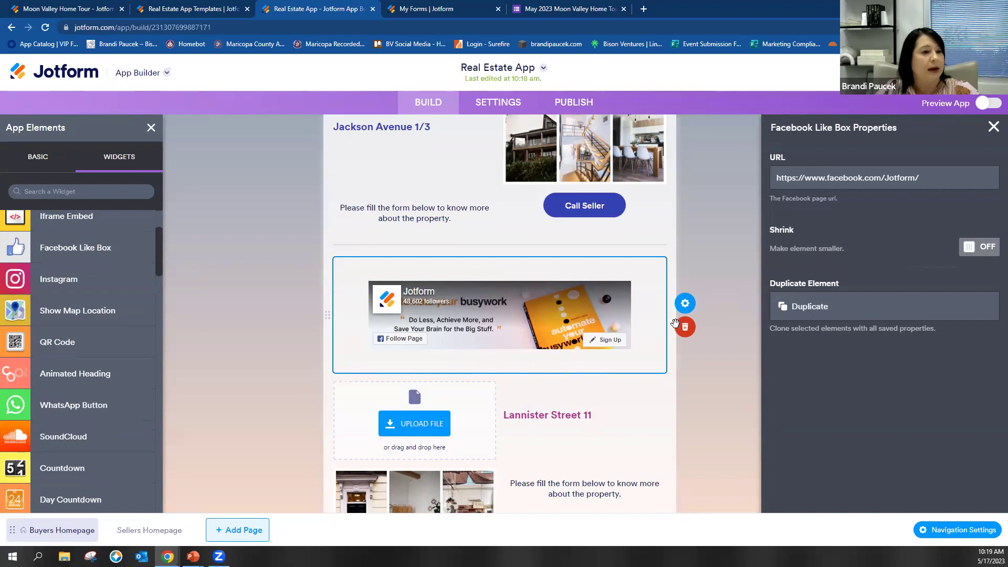
click(720, 368)
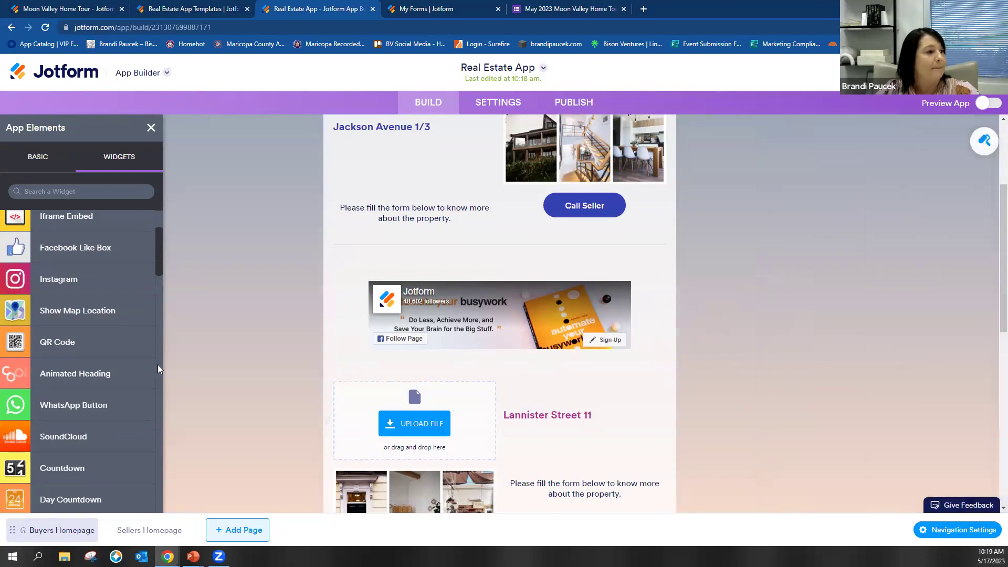
Step: Browse the rest of the available app widgets, including the media, social, countdown and embedding options
scroll(68, 345, down, 2)
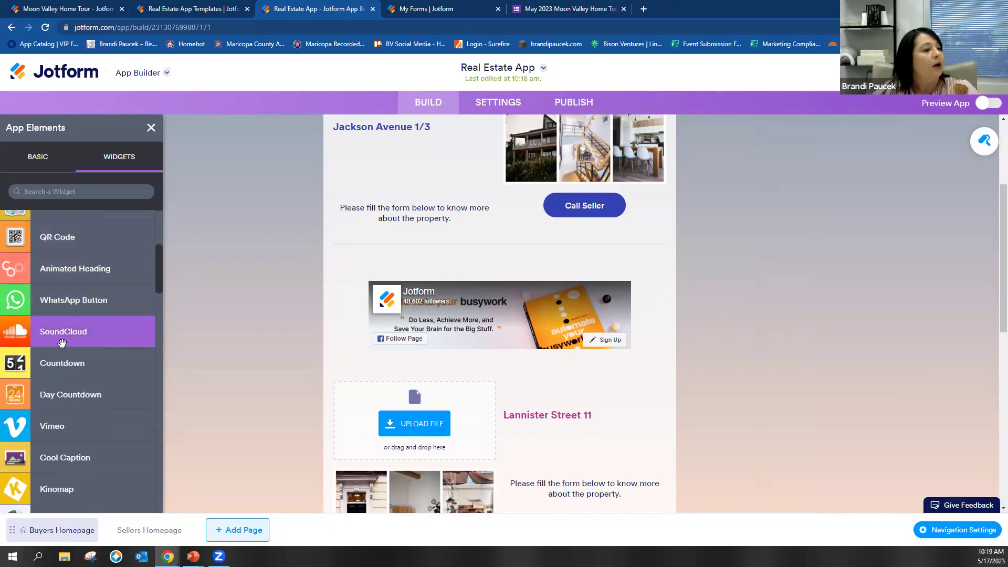
scroll(64, 342, down, 1)
scroll(87, 347, down, 3)
scroll(91, 349, down, 3)
scroll(90, 349, down, 1)
scroll(91, 349, down, 4)
scroll(90, 349, down, 6)
scroll(67, 394, down, 3)
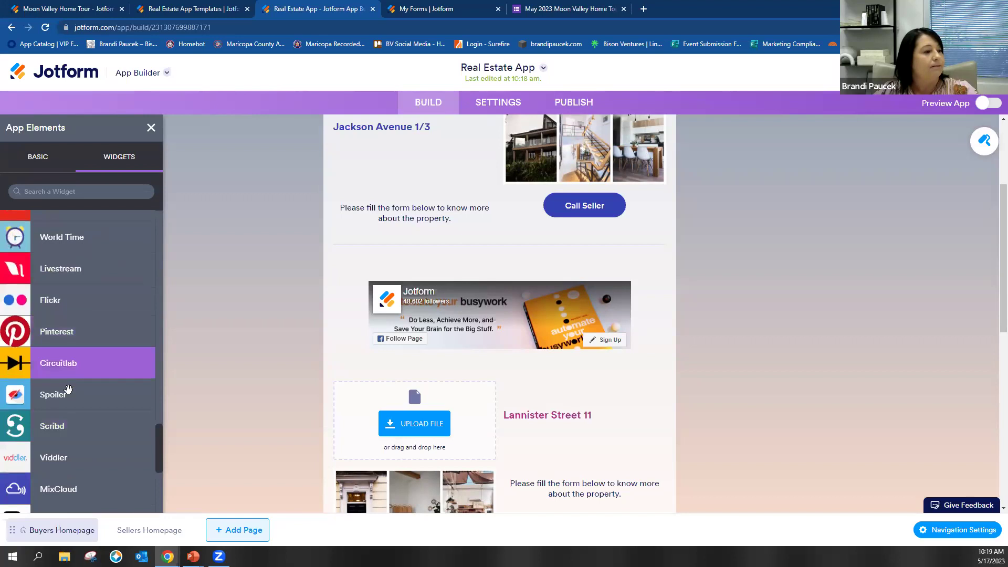
scroll(124, 244, up, 8)
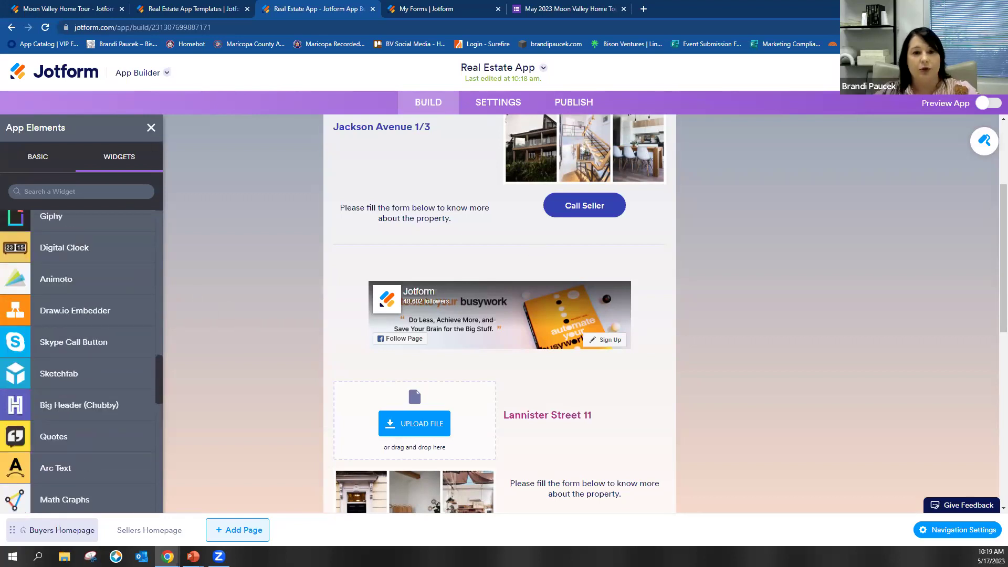
key(alt+Tab)
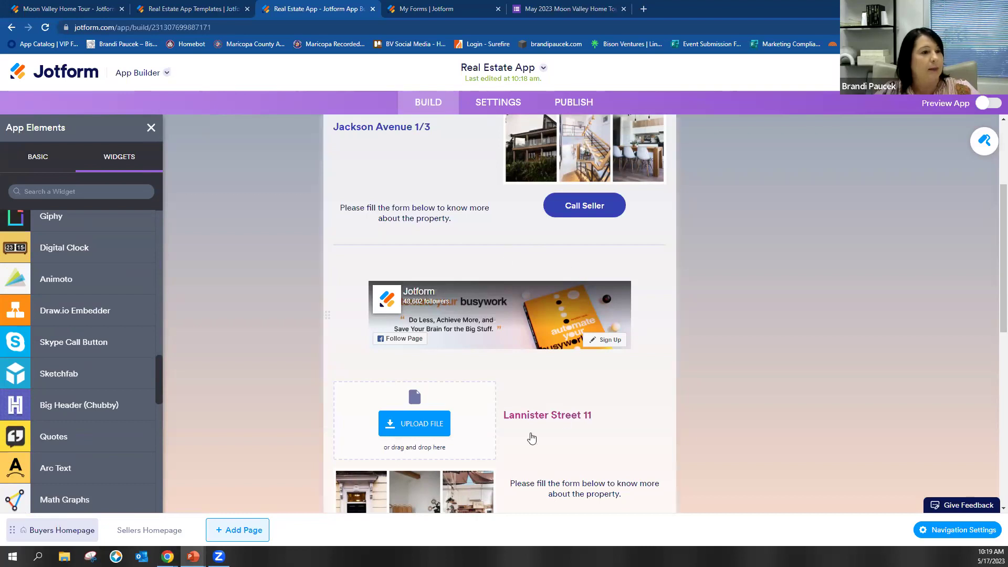
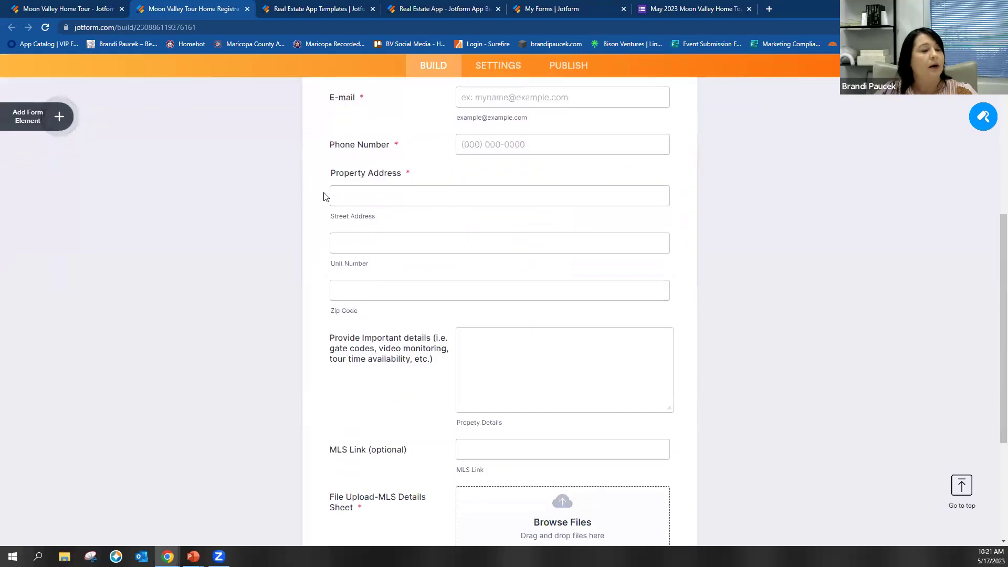
Step: Examine the home tour registration form's fields, including the property details, the optional MLS link and the MLS details sheet upload
scroll(382, 197, down, 3)
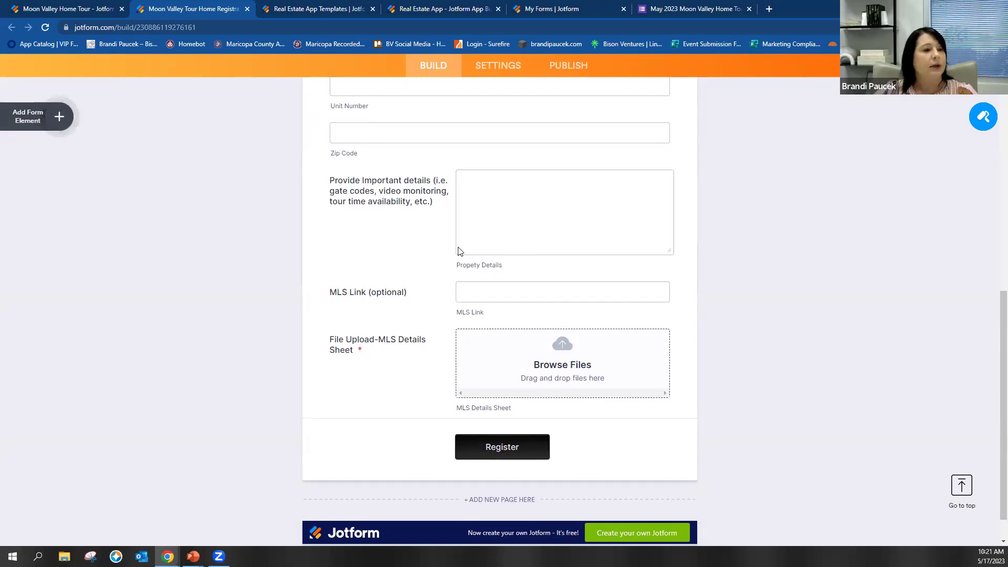
scroll(407, 199, up, 7)
scroll(428, 270, down, 5)
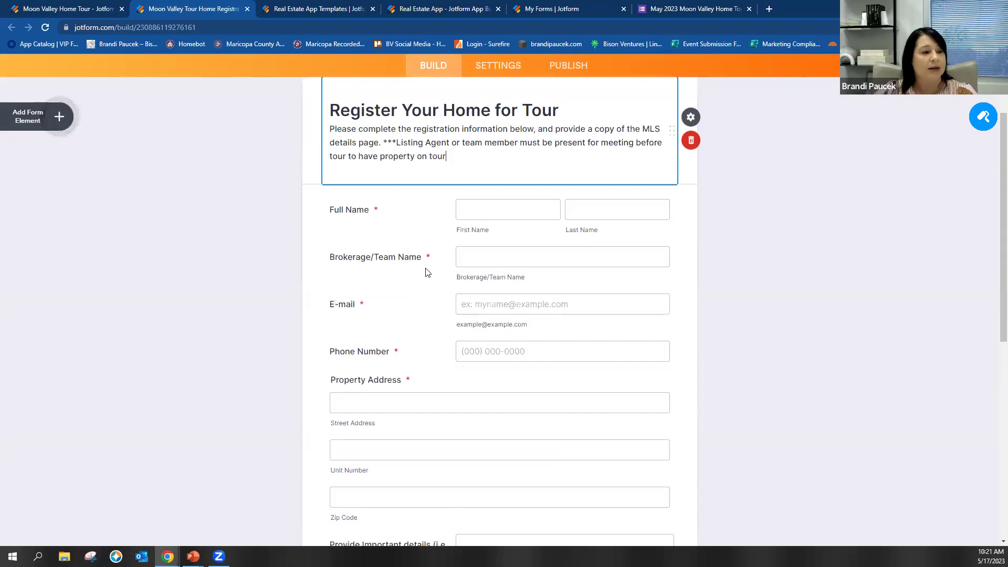
click(455, 352)
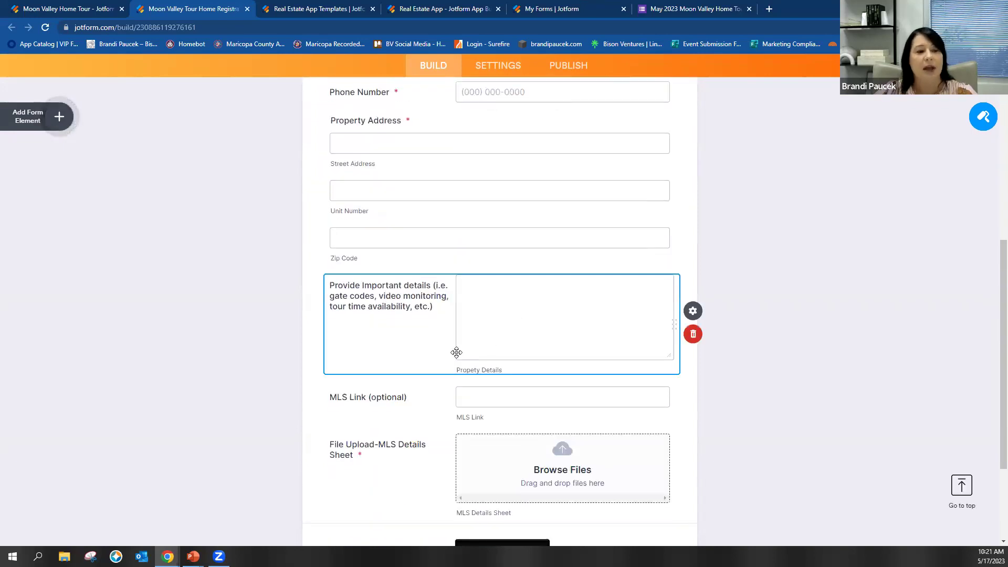
scroll(399, 329, down, 3)
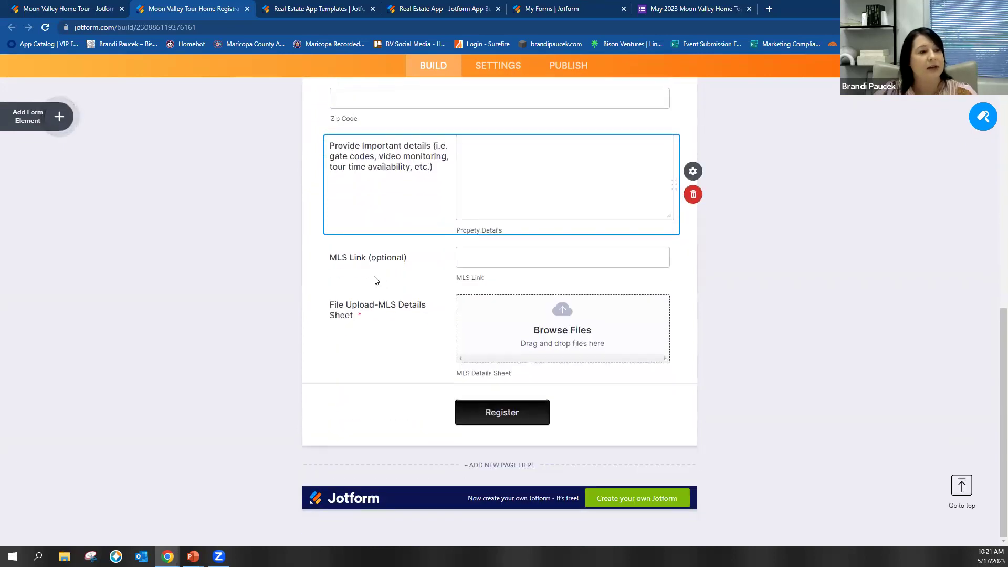
click(505, 259)
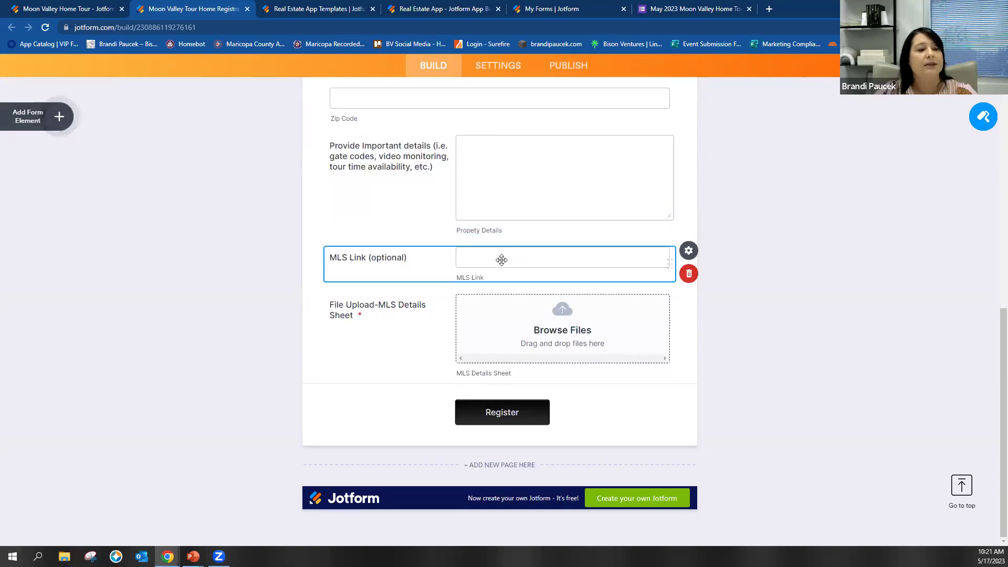
Step: Review the registration form's MLS sheet upload field, then its general settings, conditions and thank-you page
click(508, 335)
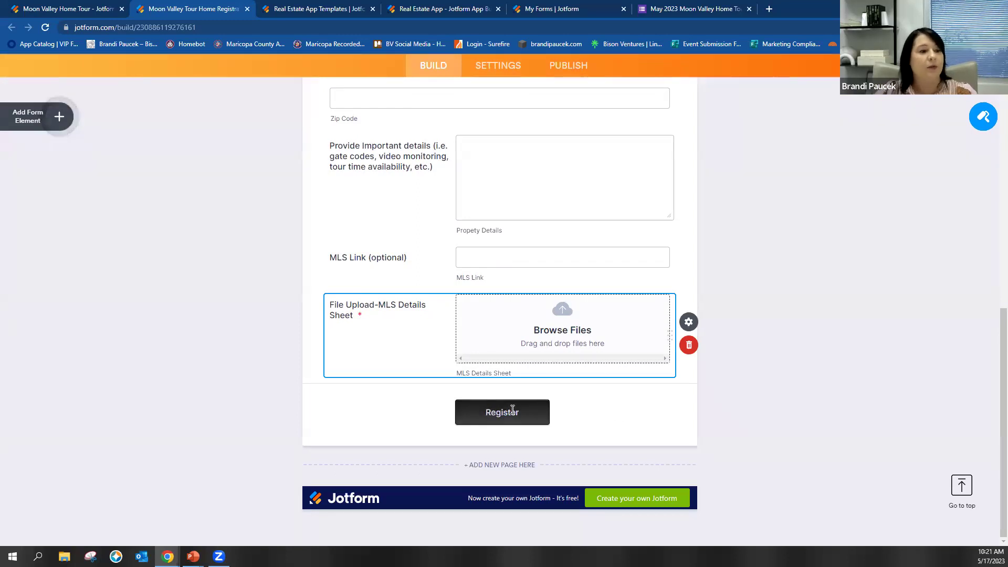
scroll(391, 137, up, 10)
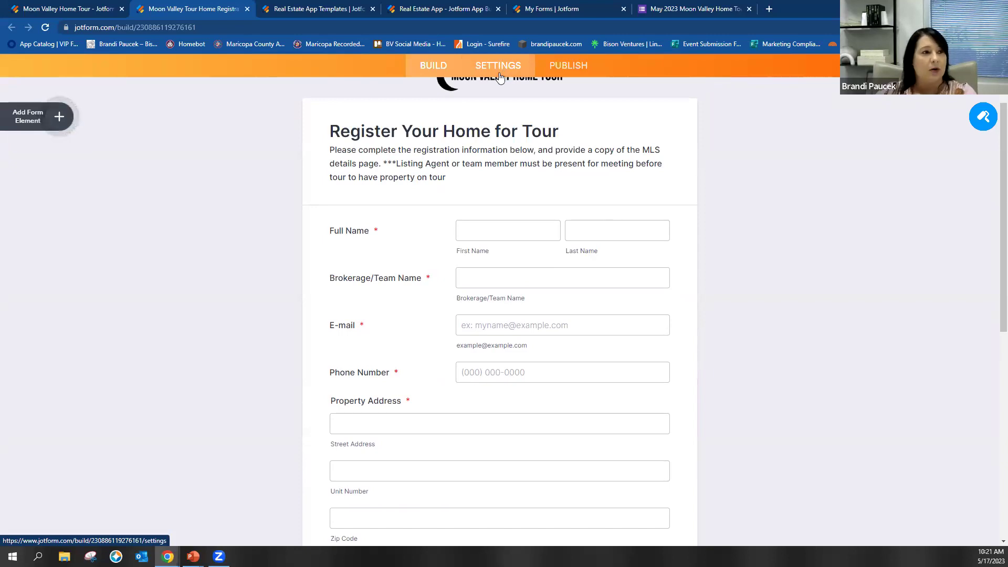
click(495, 74)
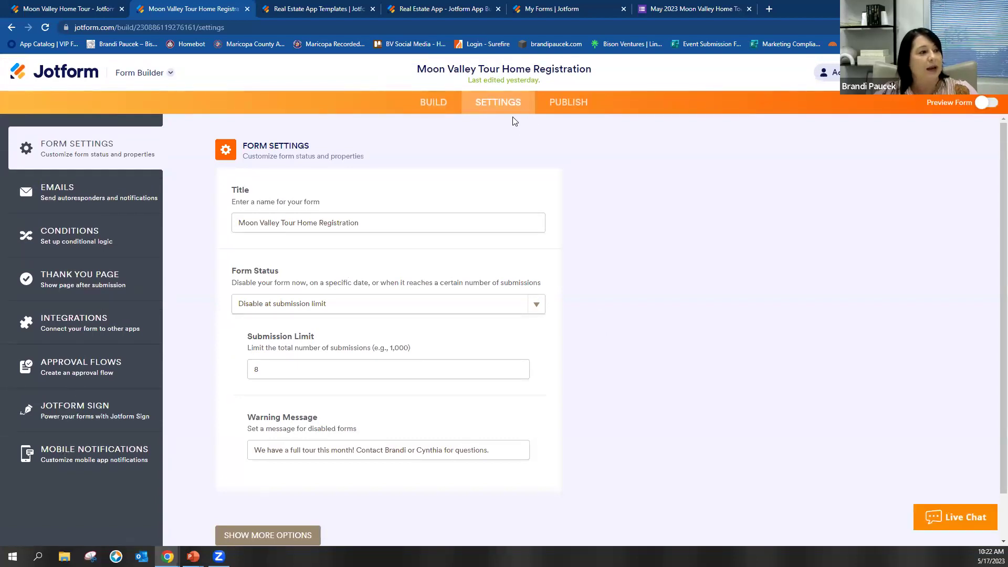
click(80, 243)
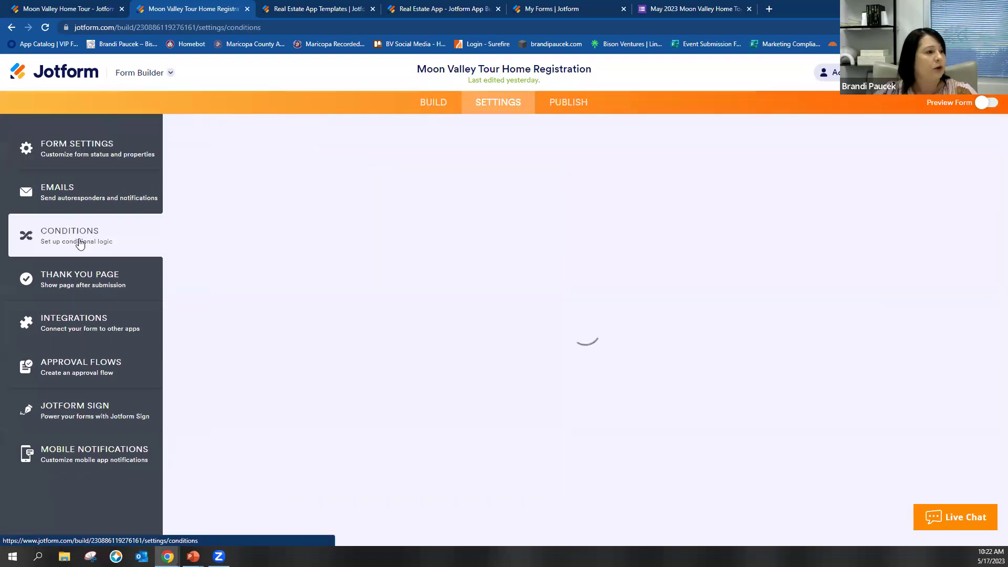
click(72, 290)
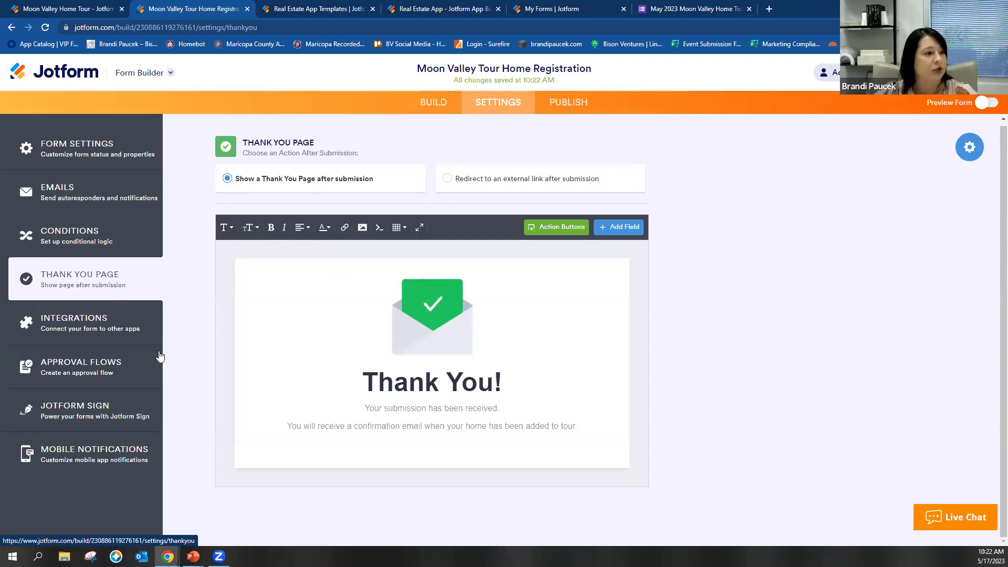
Step: Browse the integrations available for connecting the registration form to other apps
click(80, 334)
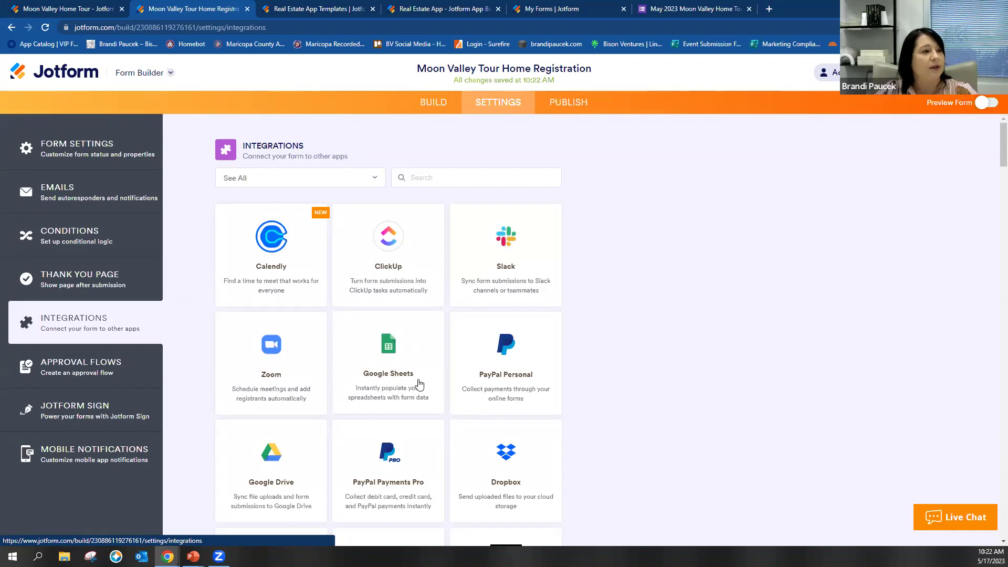
scroll(415, 386, down, 2)
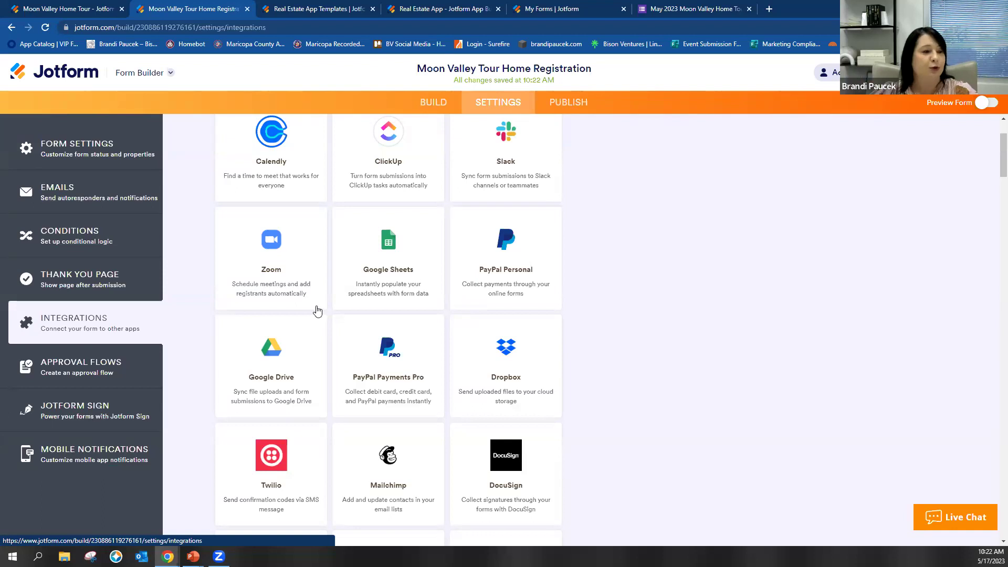
scroll(409, 462, down, 3)
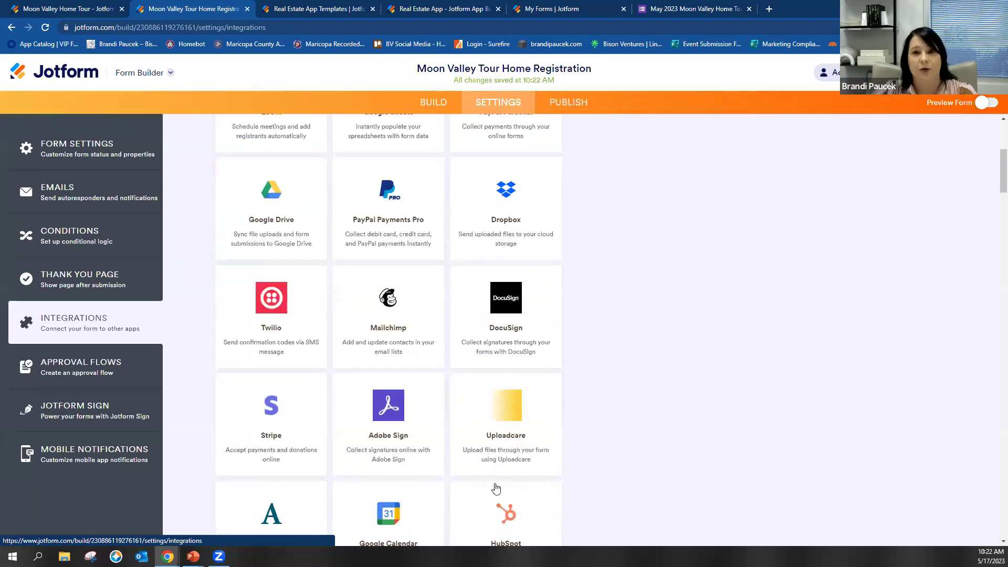
scroll(563, 525, down, 3)
scroll(578, 512, down, 3)
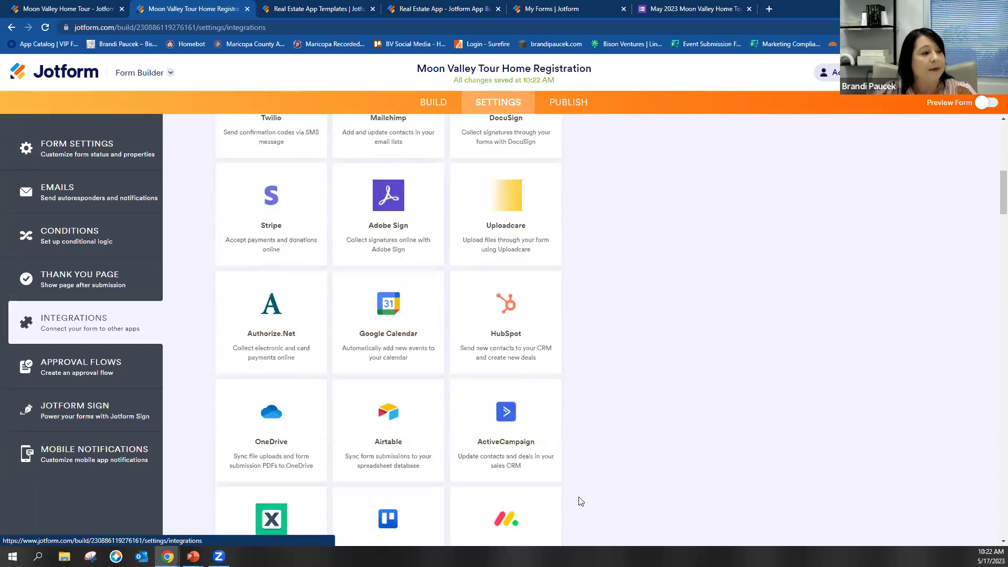
Step: Check the registration form's approval flows, Jotform Sign options and mobile notification settings, including the notification title and content
click(60, 380)
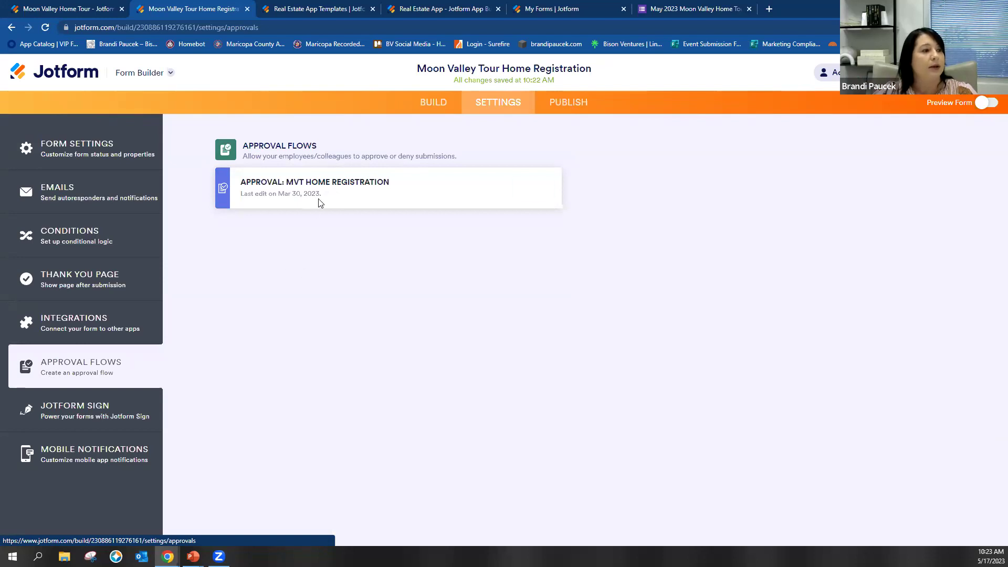
mouse_move(330, 203)
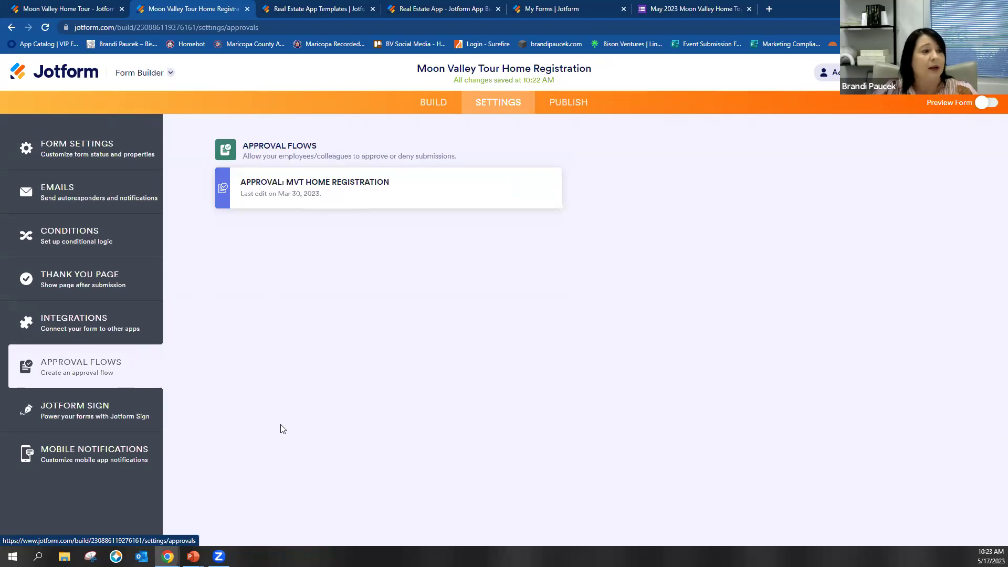
click(106, 405)
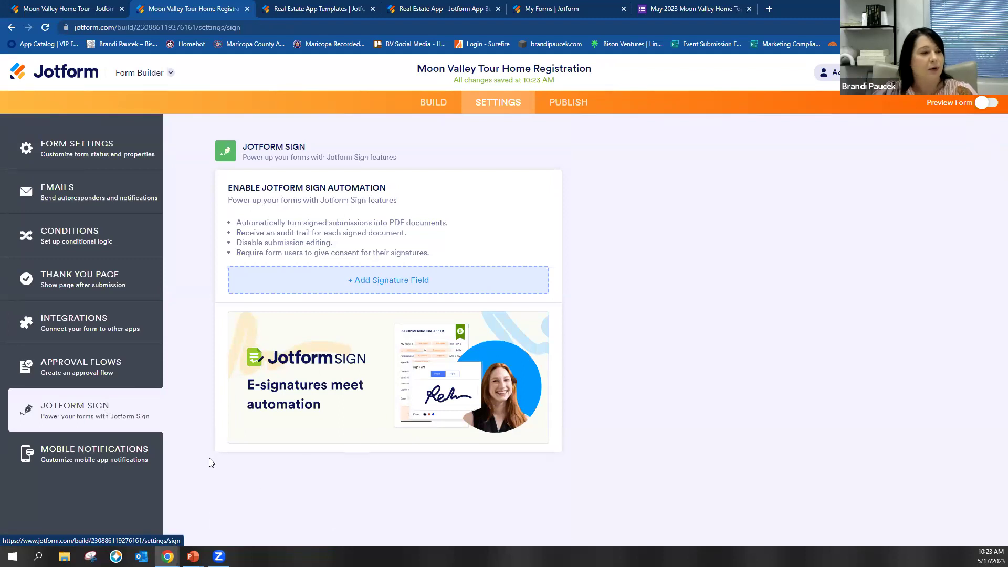
click(87, 463)
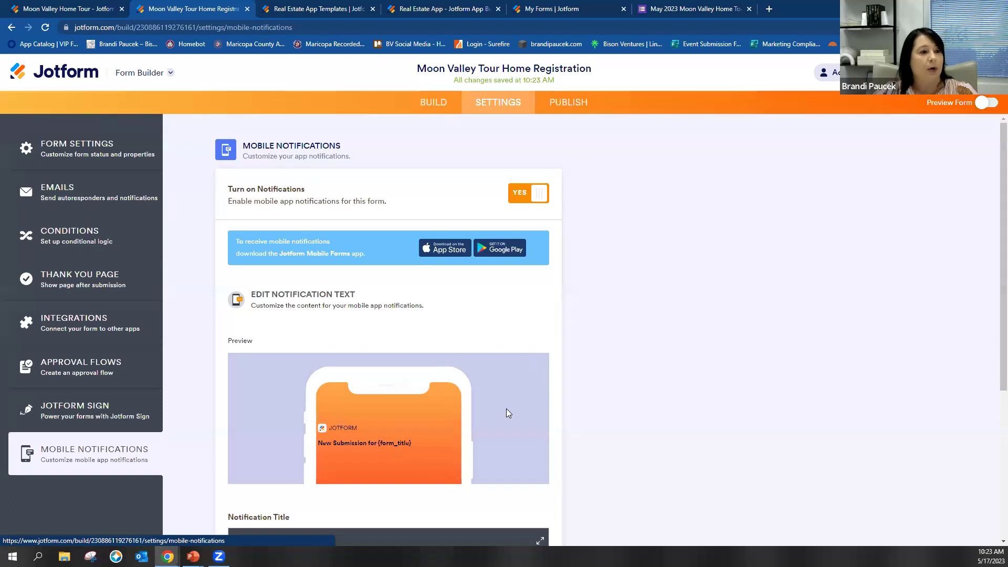
scroll(507, 412, down, 4)
scroll(232, 265, up, 4)
scroll(234, 344, down, 2)
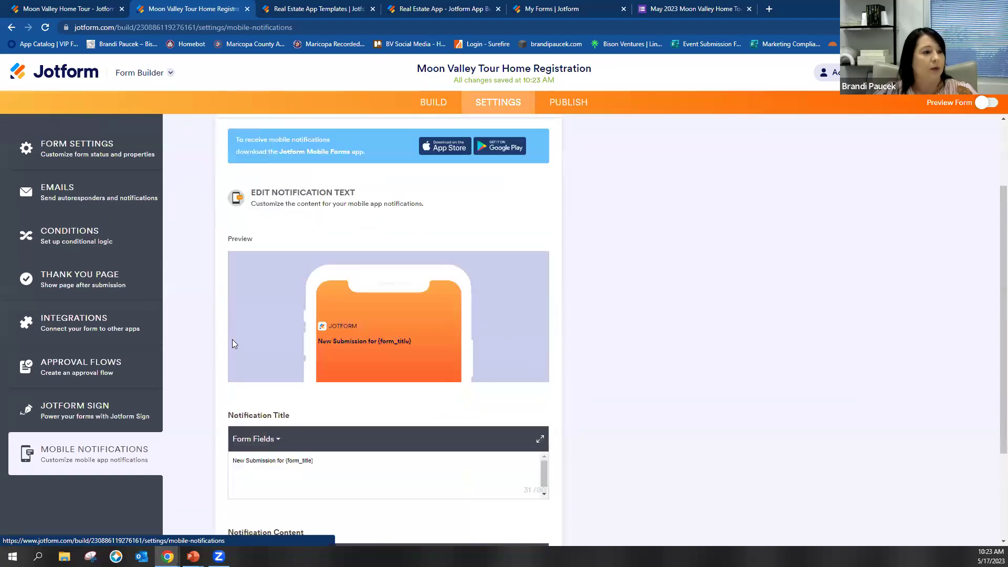
scroll(234, 344, down, 2)
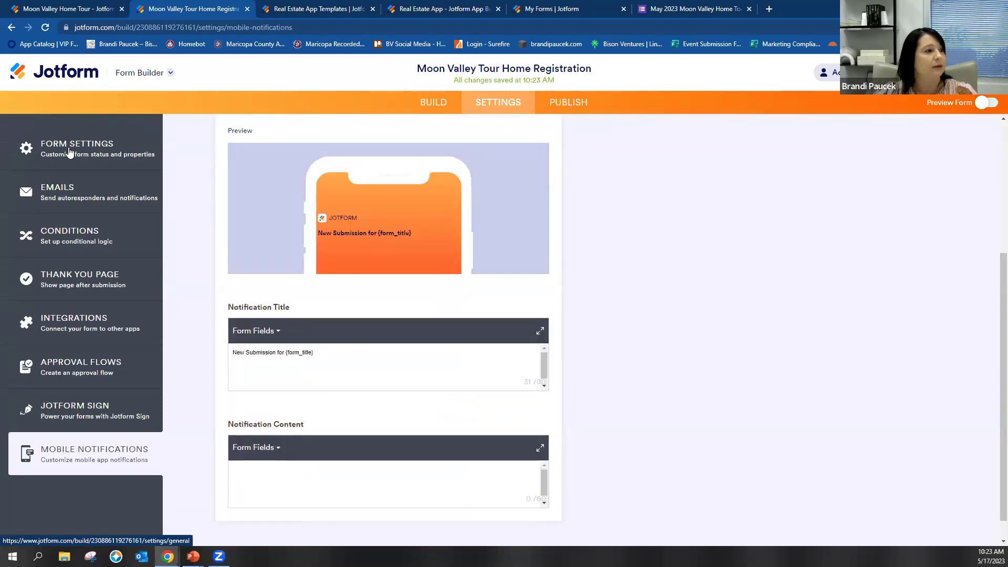
Step: View the registration form's publishing options, including the direct link, email invitation, social sharing and app creation
click(587, 104)
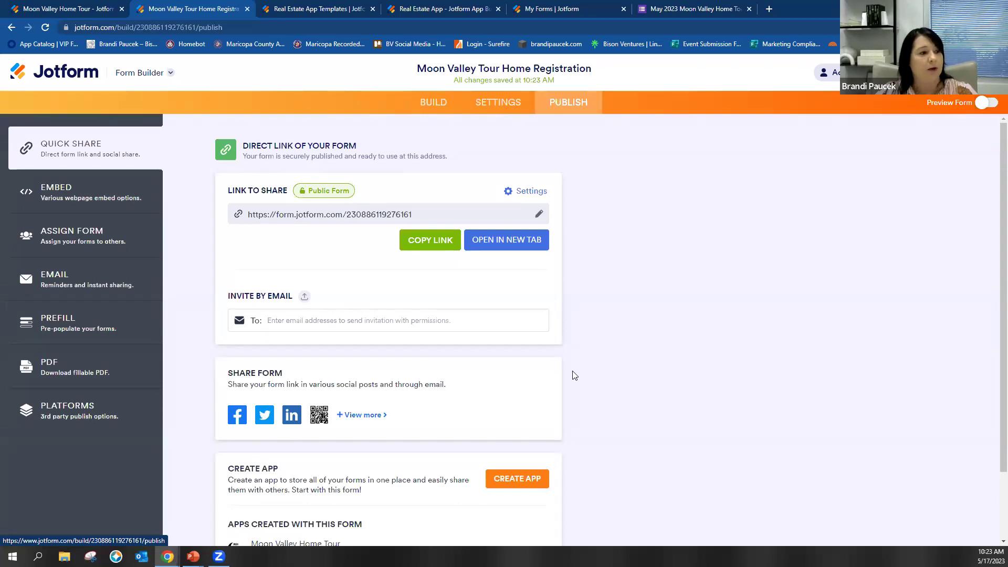
scroll(575, 374, down, 2)
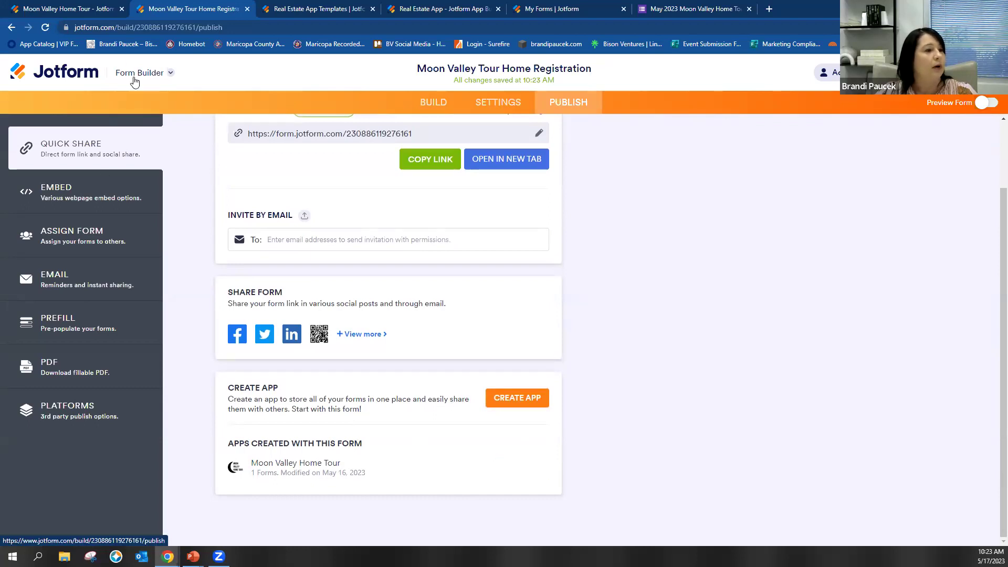
Step: Return to the Moon Valley Home Tour app and check the Moon Valley Tour Home Registration element's general and style properties
click(49, 7)
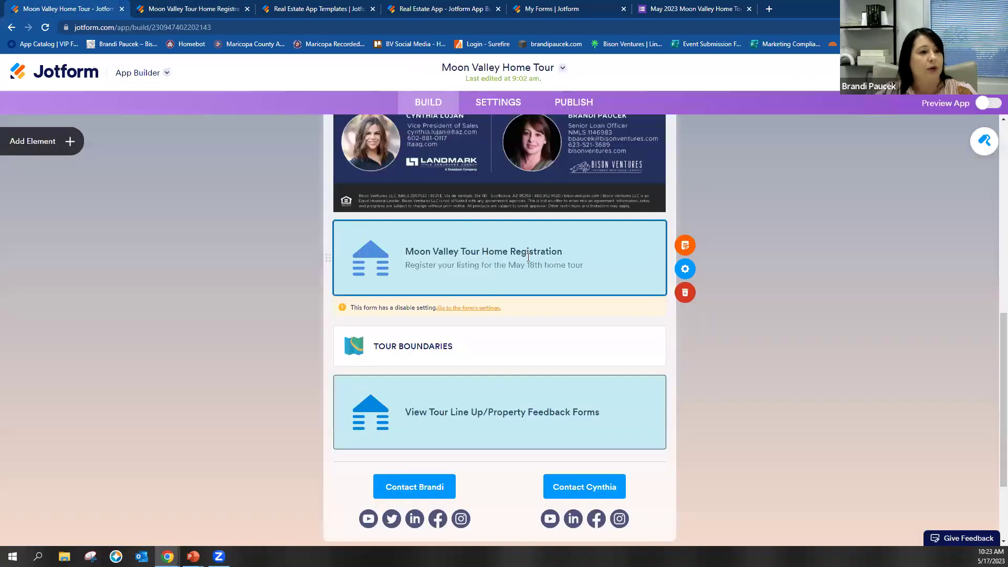
click(704, 271)
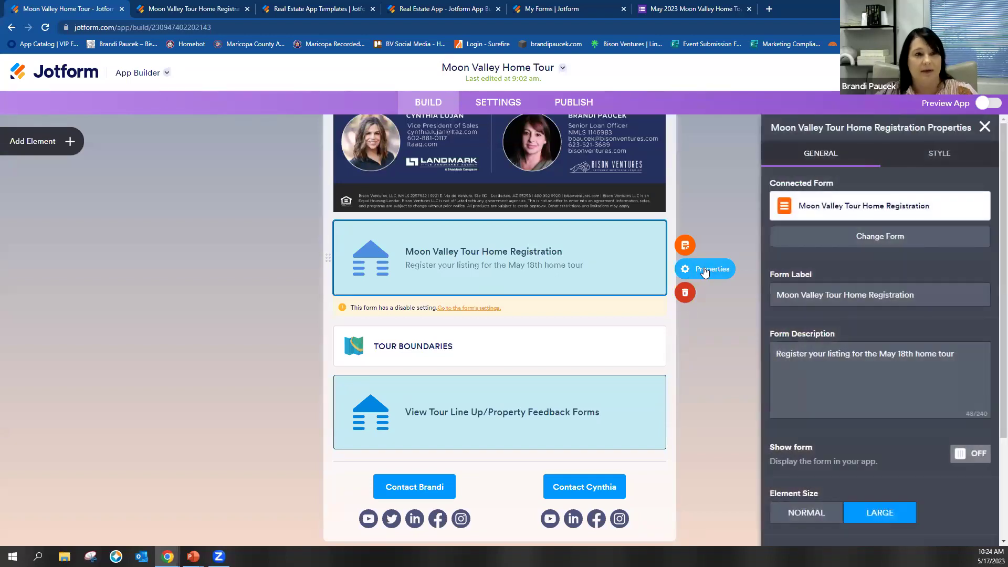
click(940, 155)
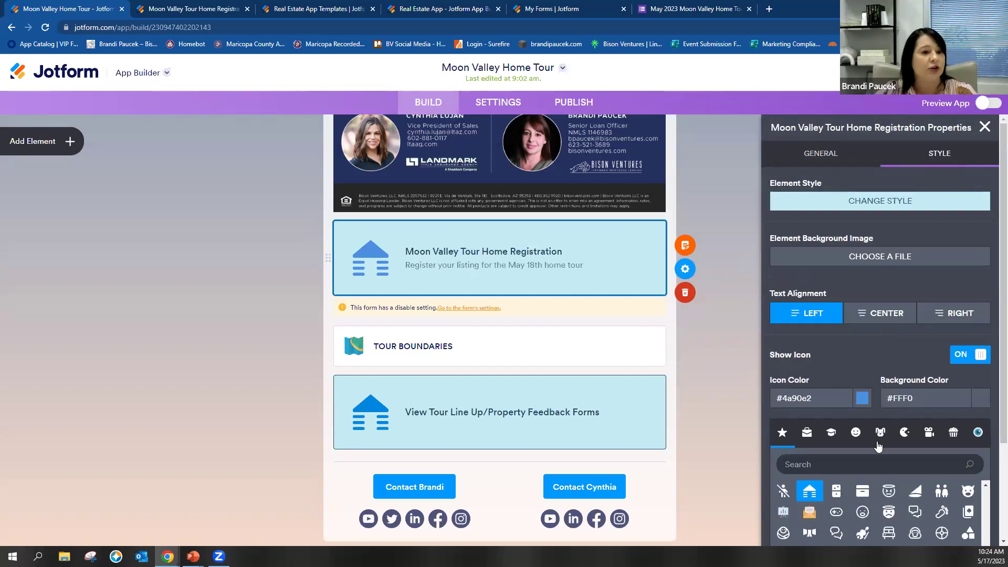
scroll(856, 474, down, 5)
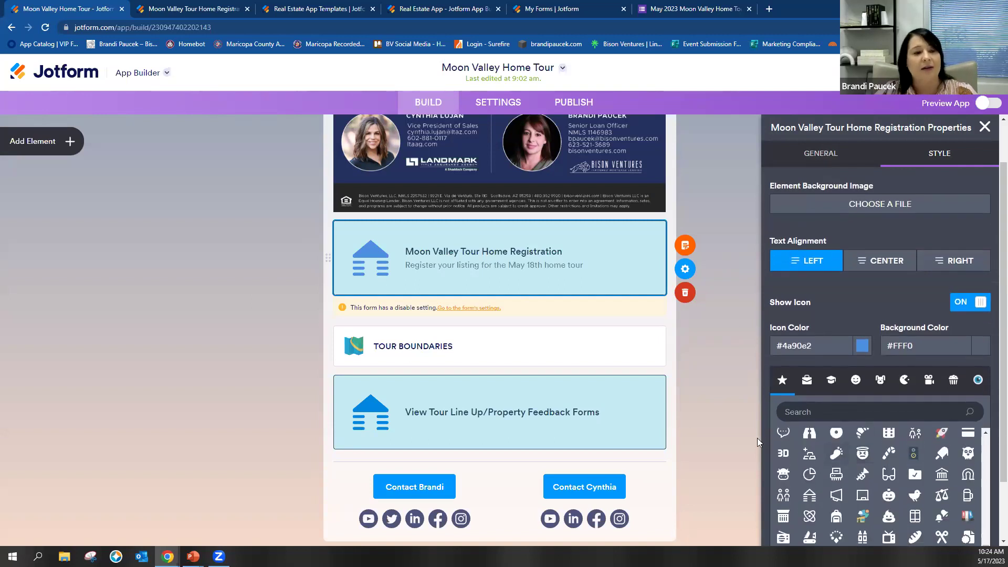
click(985, 127)
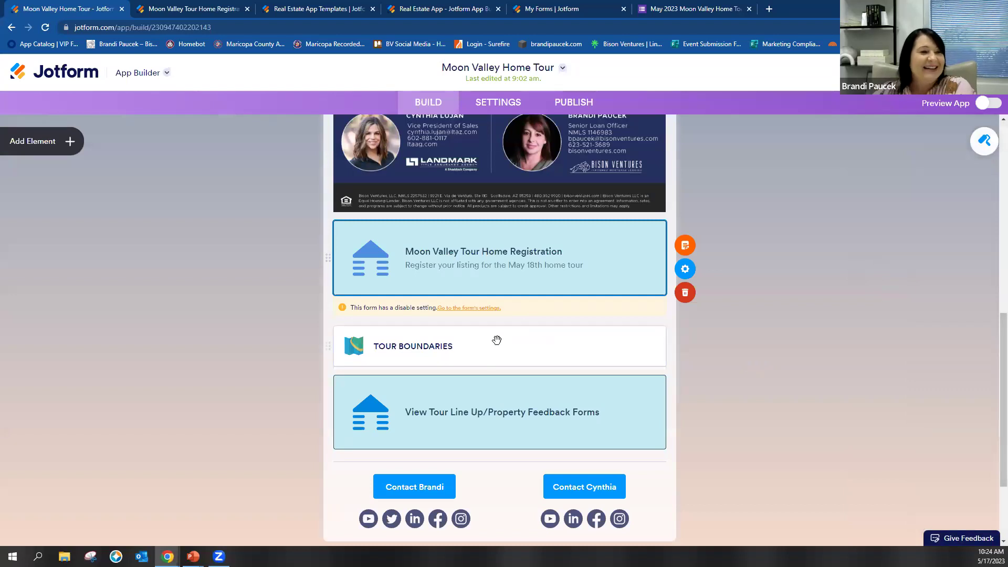
Step: Look over the app's registration, boundaries and contact elements, and select the View Tour Line Up/Property Feedback Forms element
scroll(480, 328, down, 1)
scroll(503, 290, up, 2)
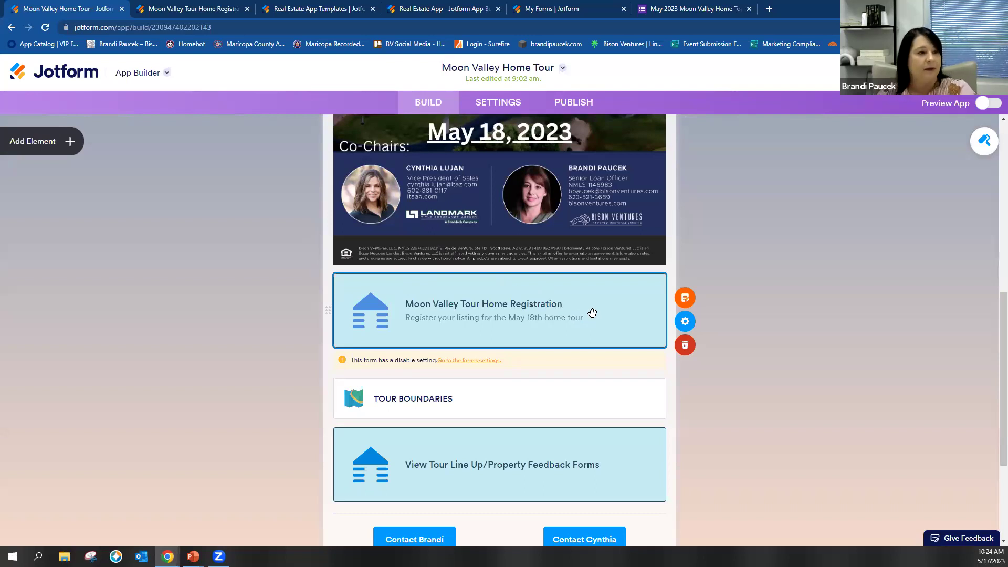
scroll(491, 312, down, 2)
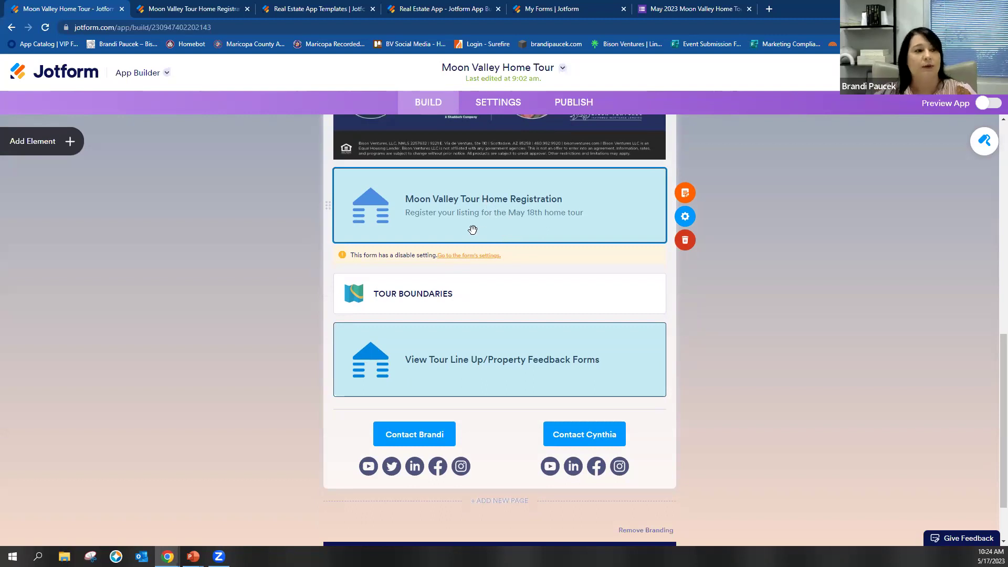
scroll(426, 252, down, 2)
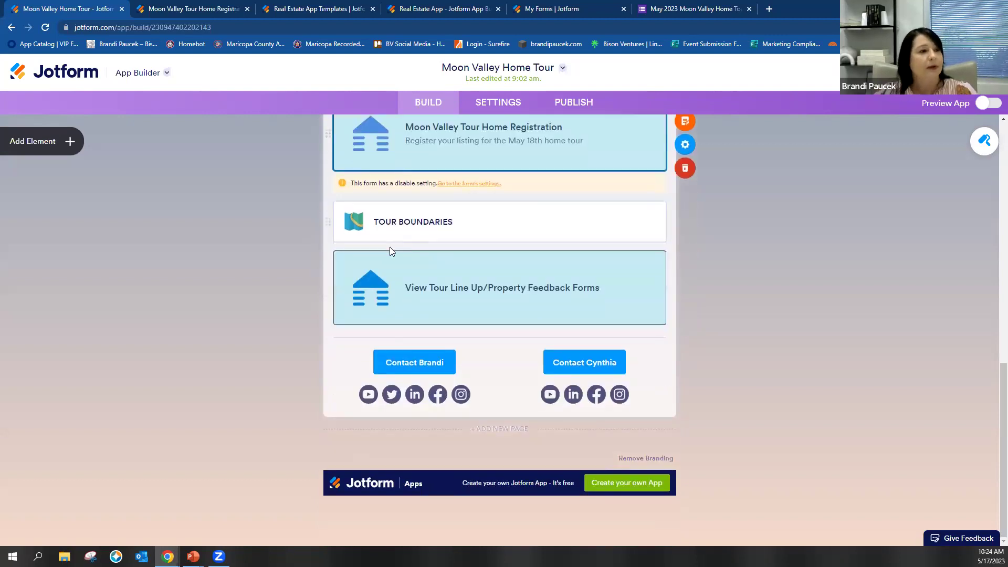
click(528, 288)
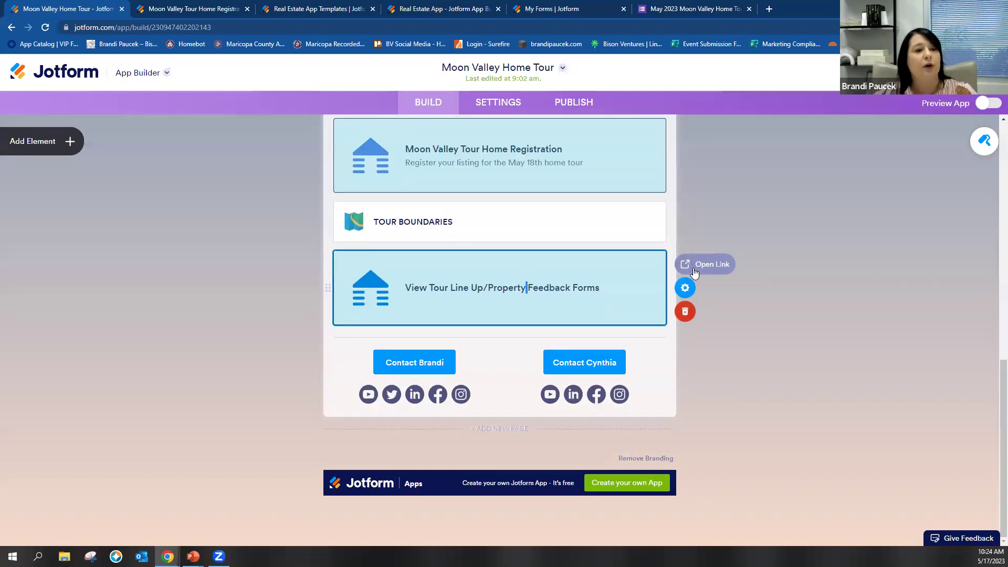
Step: Switch to the May 2023 Moon Valley Home Tour Google Form and examine its tour line-up, listing sheet and property feedback questions
click(696, 10)
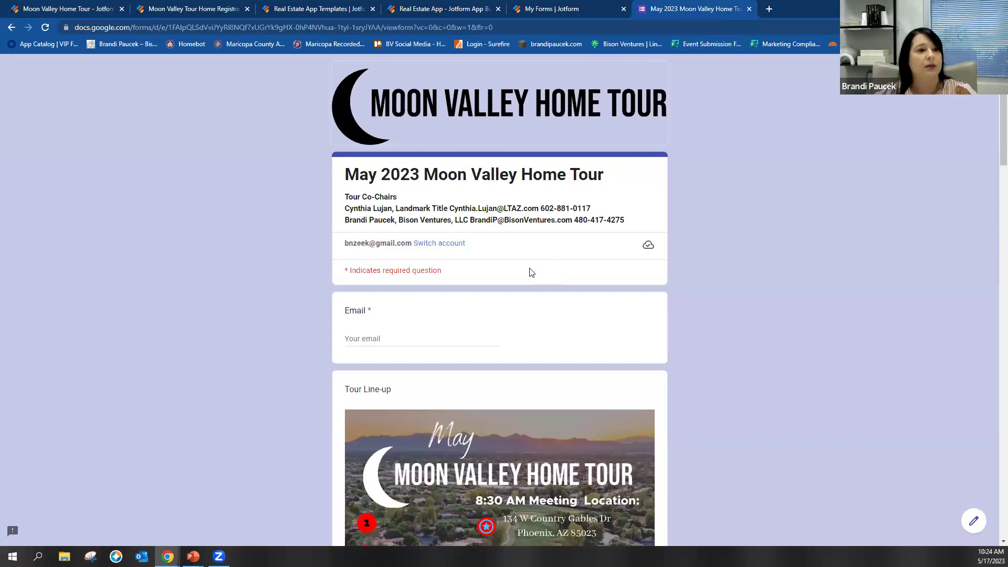
scroll(355, 295, down, 2)
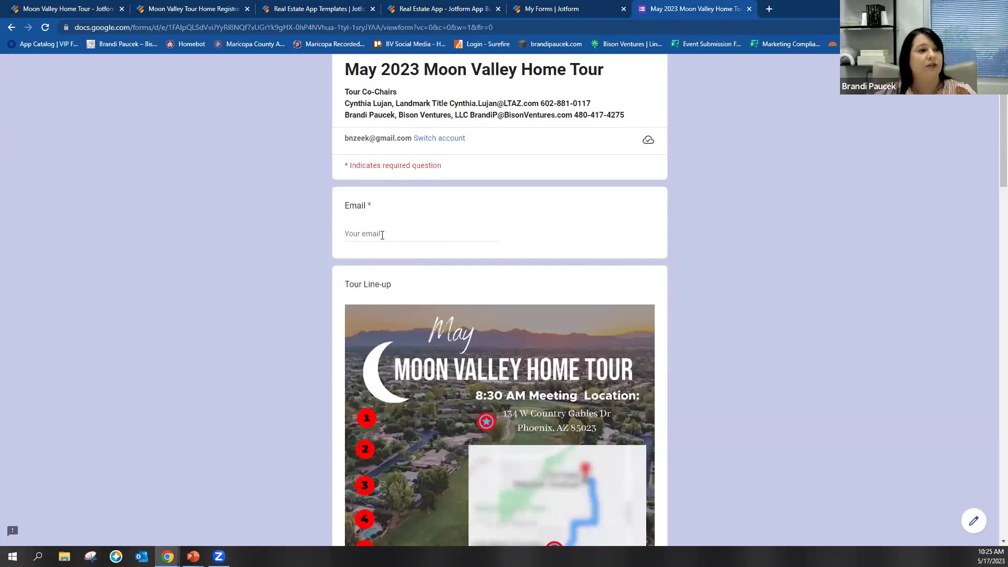
scroll(293, 243, down, 3)
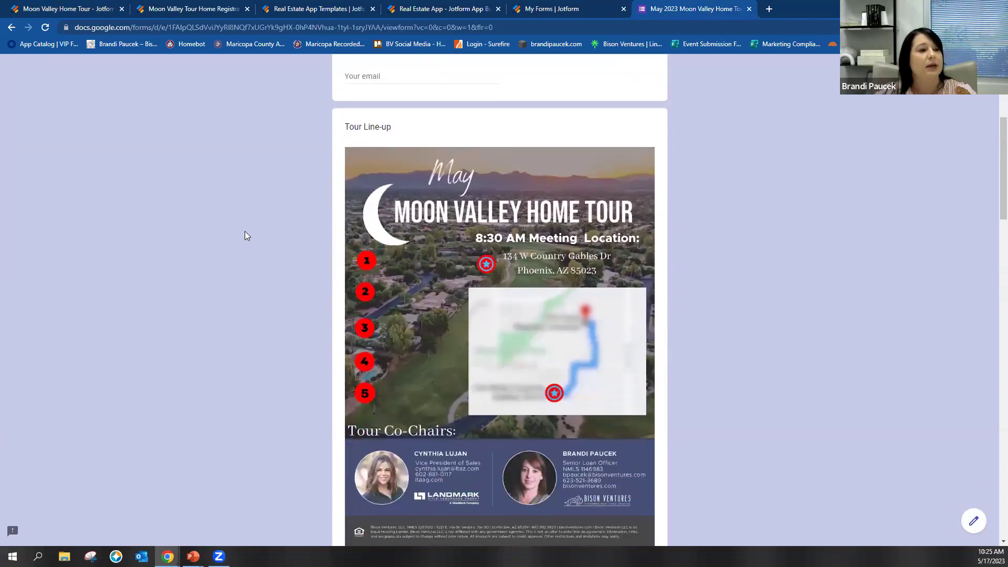
scroll(417, 174, down, 7)
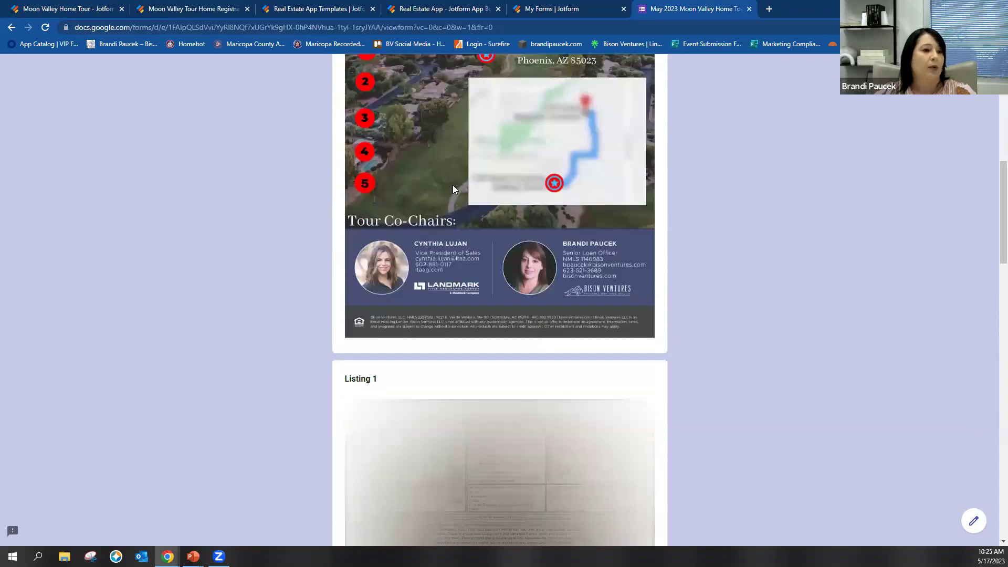
scroll(489, 207, down, 5)
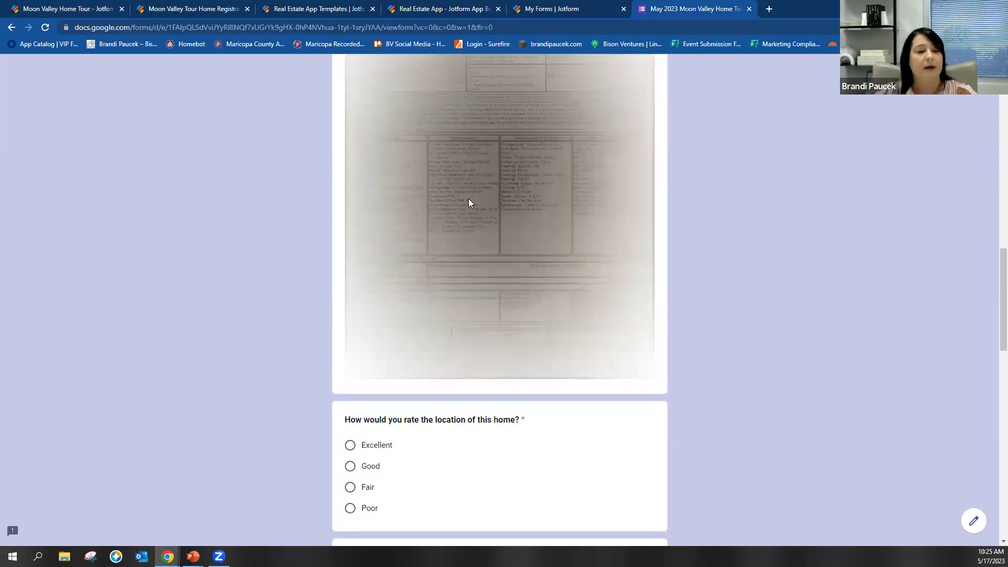
scroll(469, 200, down, 5)
scroll(488, 246, down, 5)
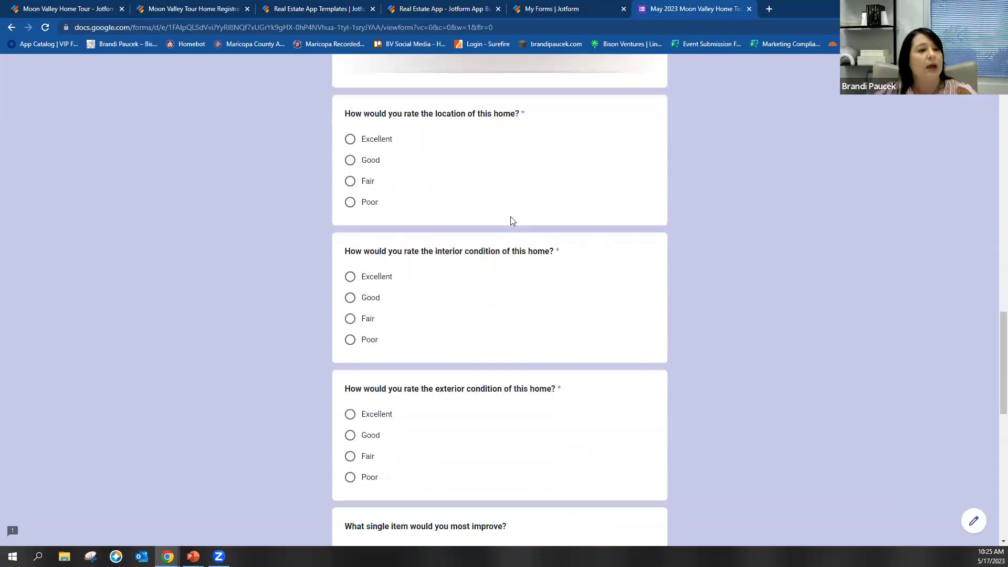
scroll(528, 209, down, 6)
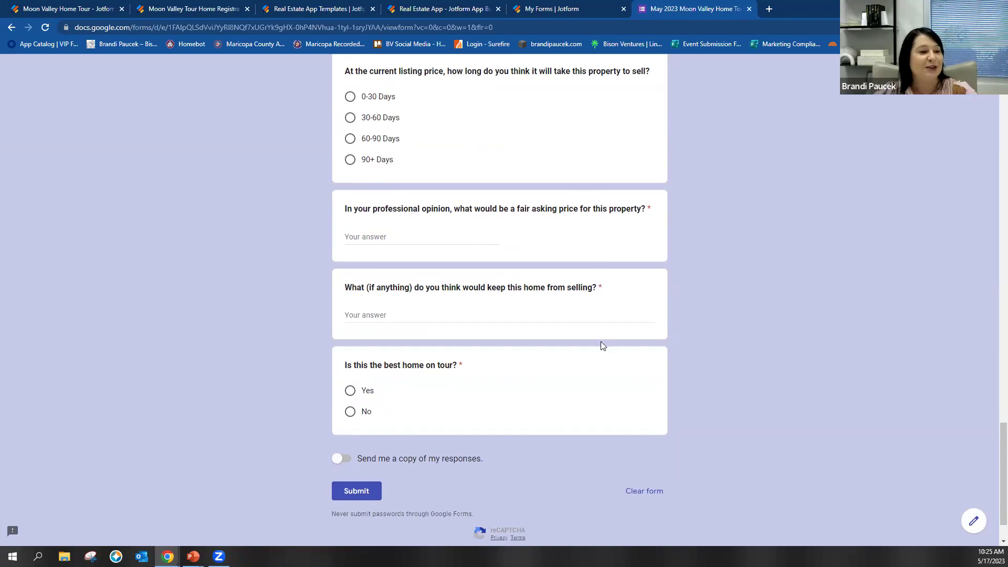
scroll(601, 344, down, 1)
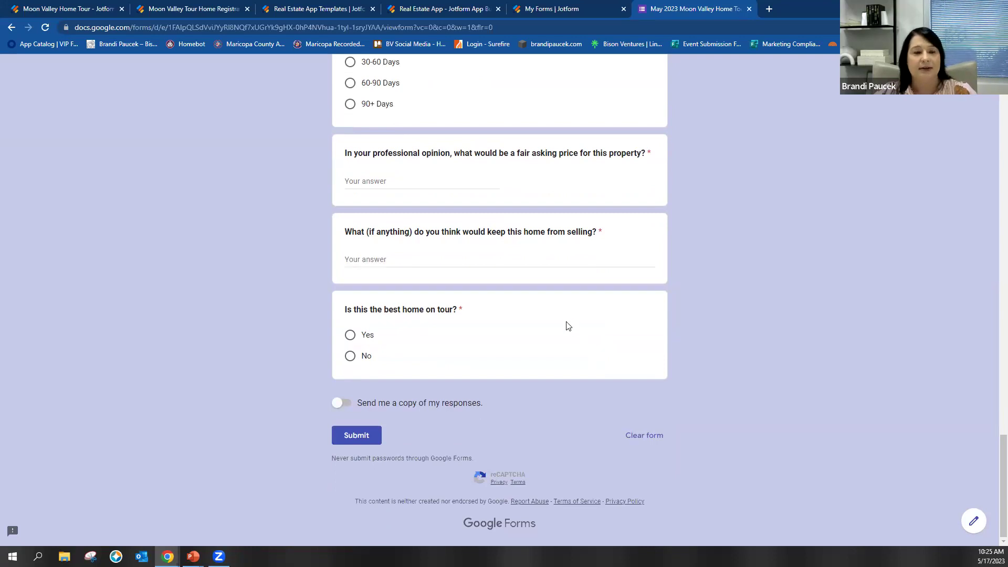
scroll(568, 326, up, 1)
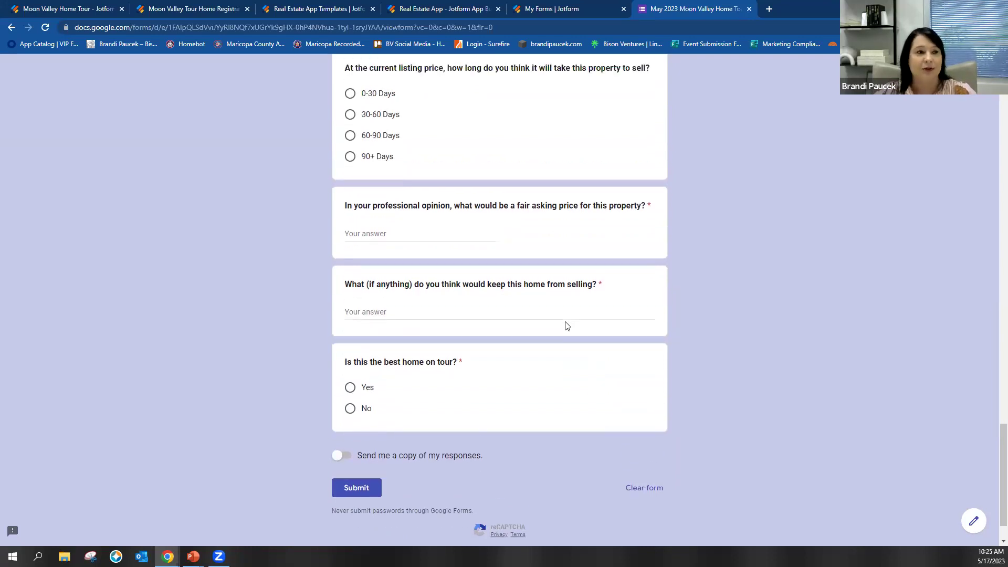
Step: Review the closing questions and response-copy option of the May 2023 Moon Valley Home Tour form, and return to its beginning
scroll(566, 324, down, 1)
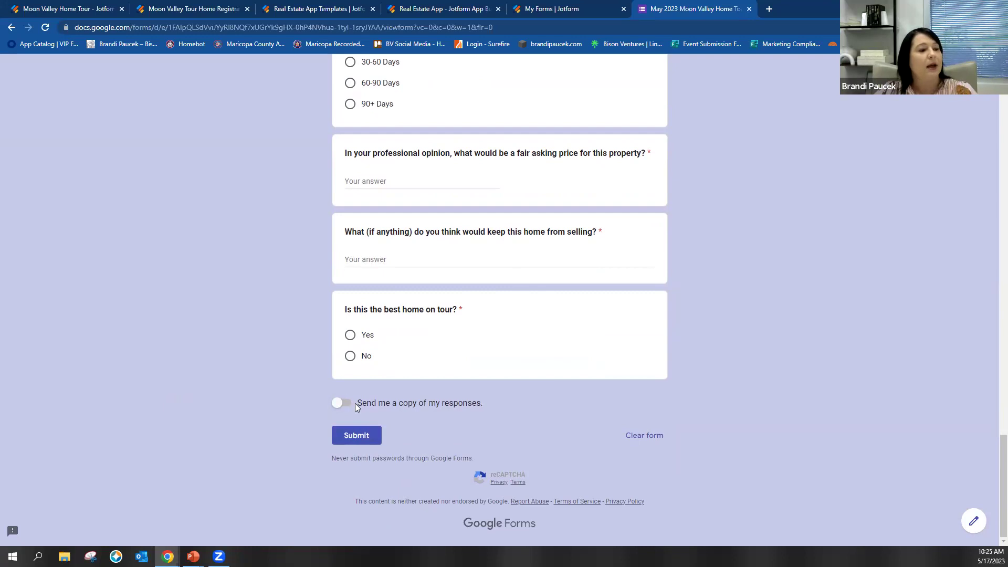
scroll(475, 423, up, 20)
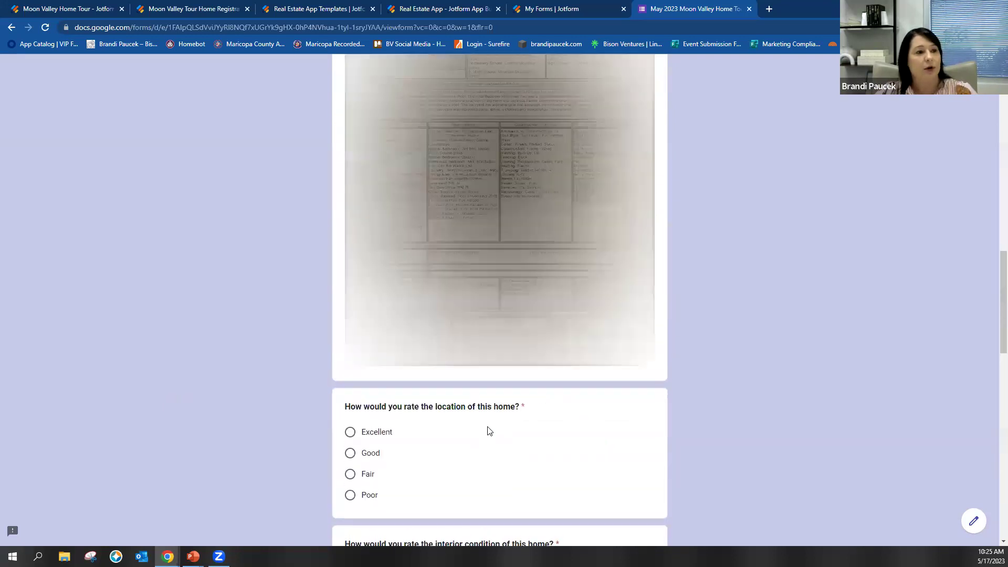
scroll(488, 427, up, 10)
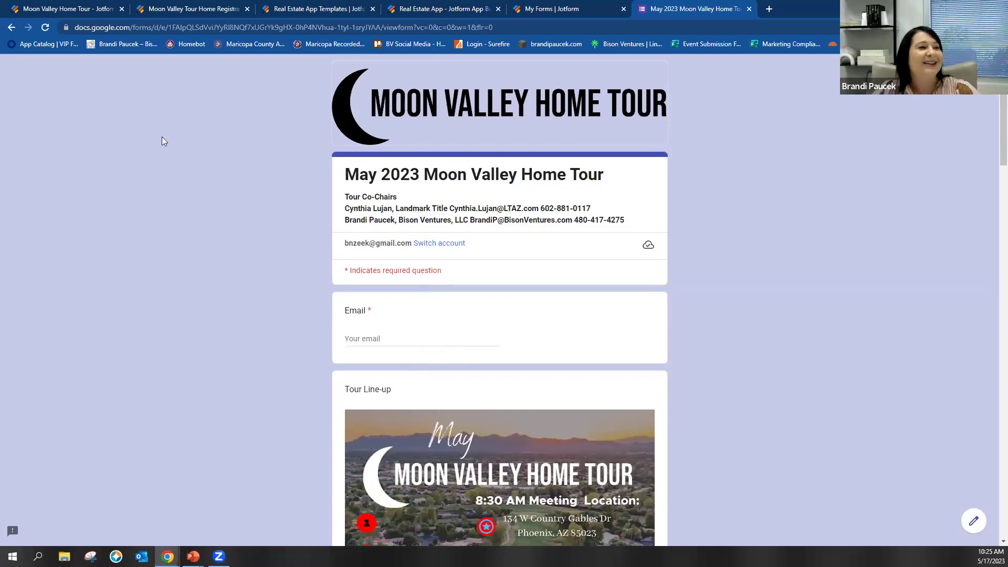
Step: Return to the Moon Valley Home Tour app in Jotform and view its app settings, app name and icon, and splash screen
click(67, 9)
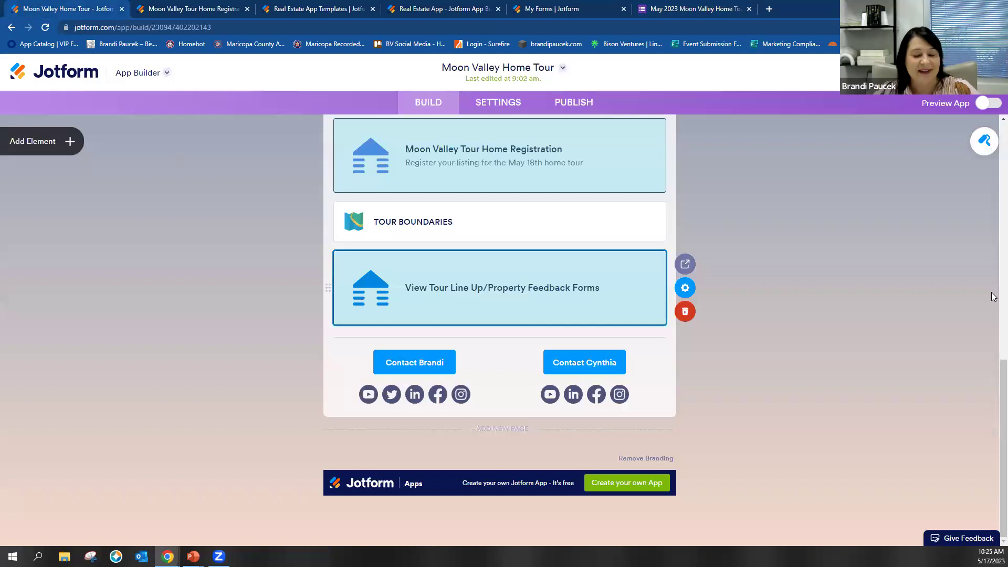
key(alt+Tab)
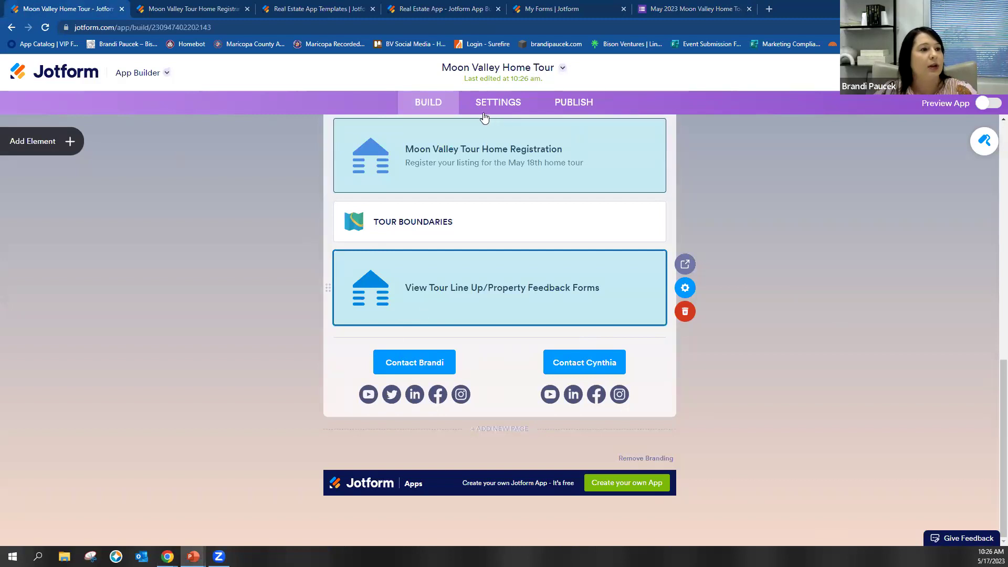
click(508, 101)
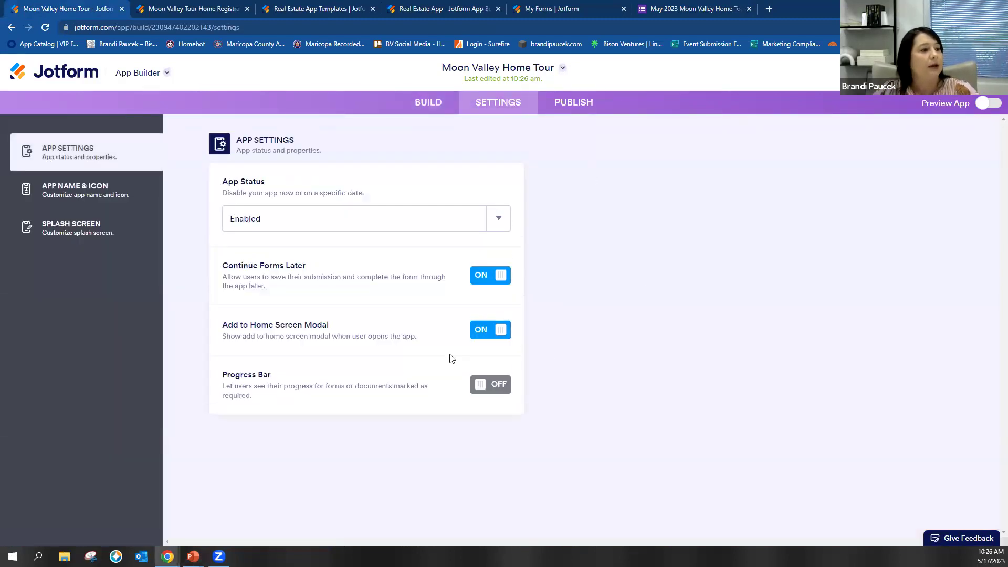
click(93, 197)
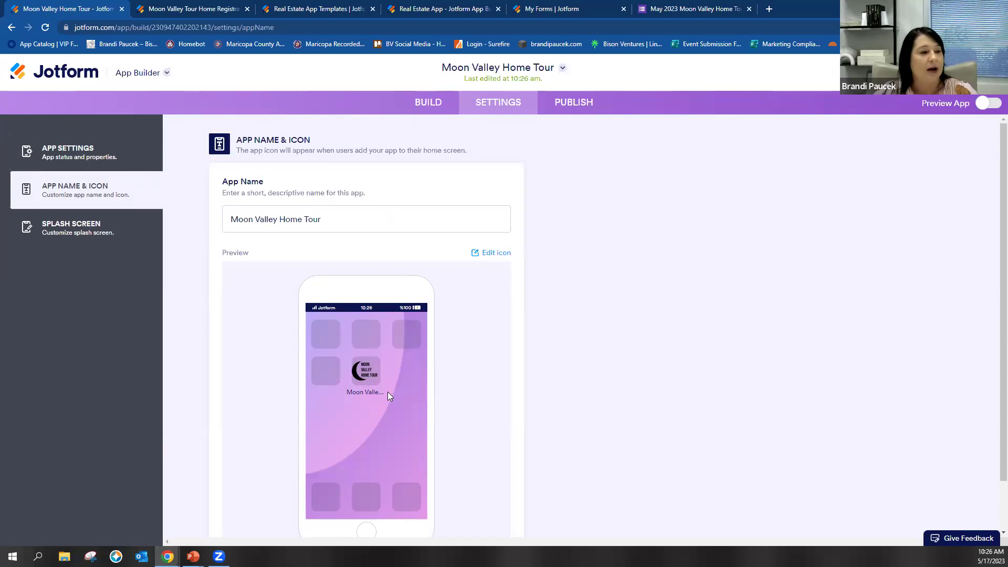
click(101, 233)
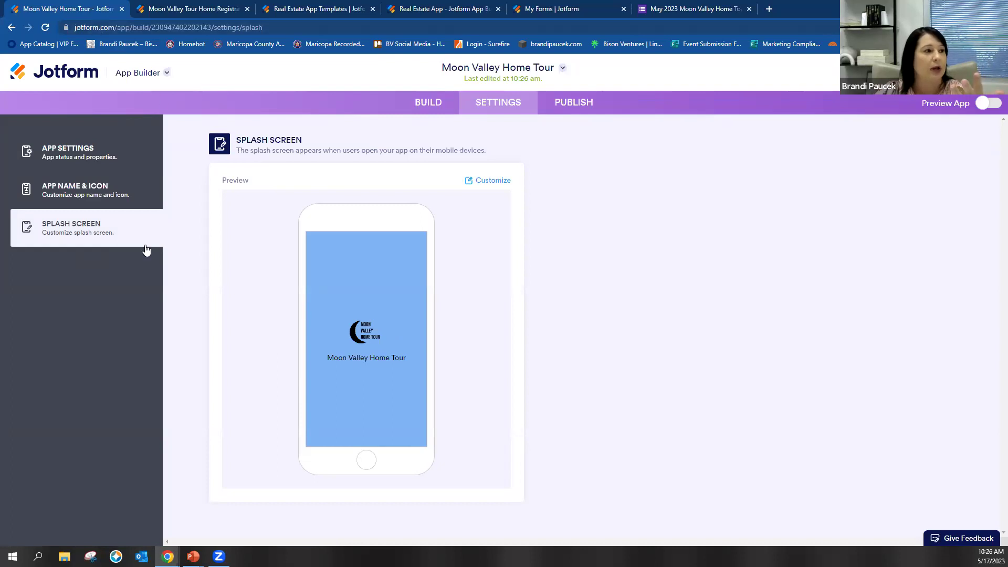
Step: View the app's publishing options, including the app link and email invitation, and open its QR code download page
click(587, 111)
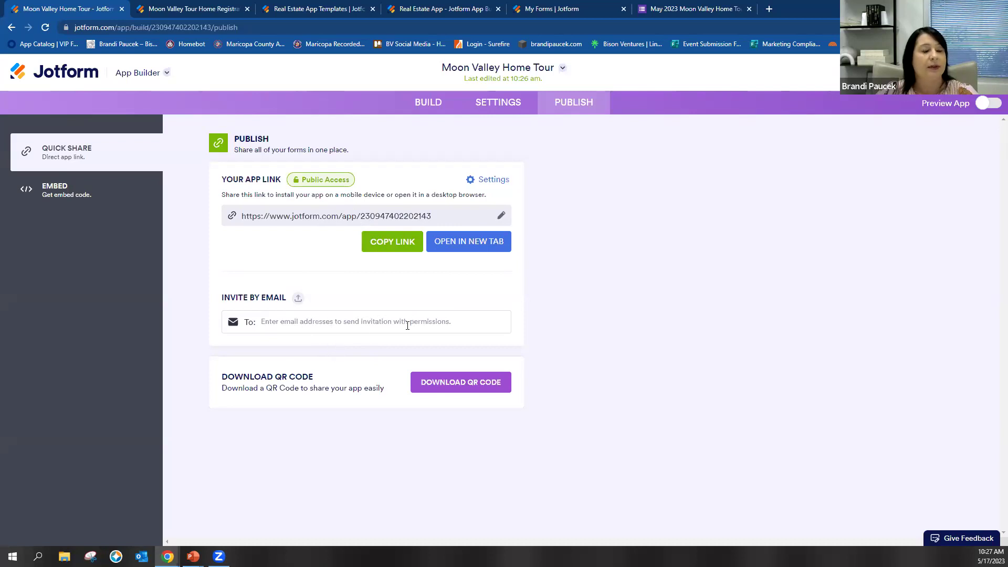
click(460, 385)
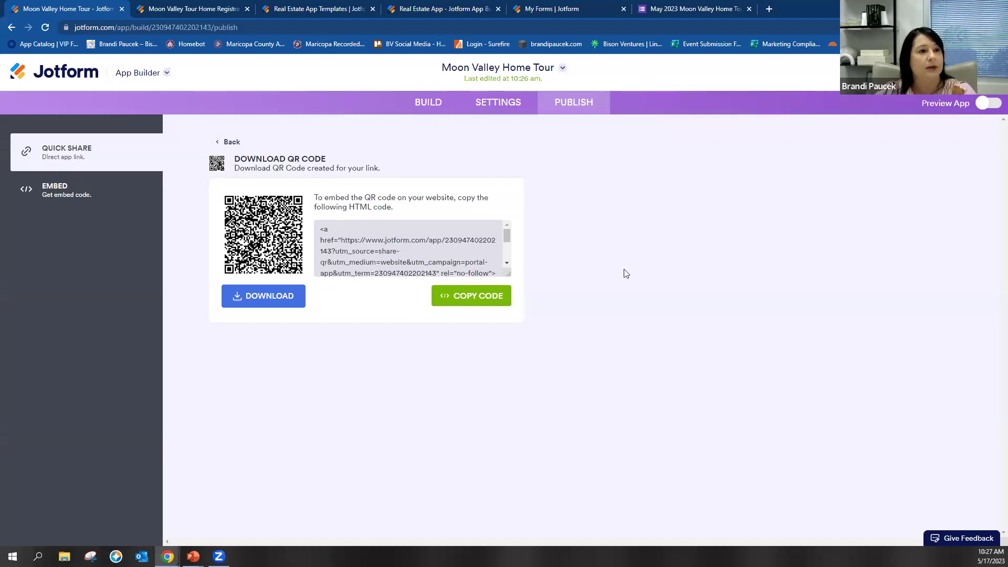
key(alt+Tab)
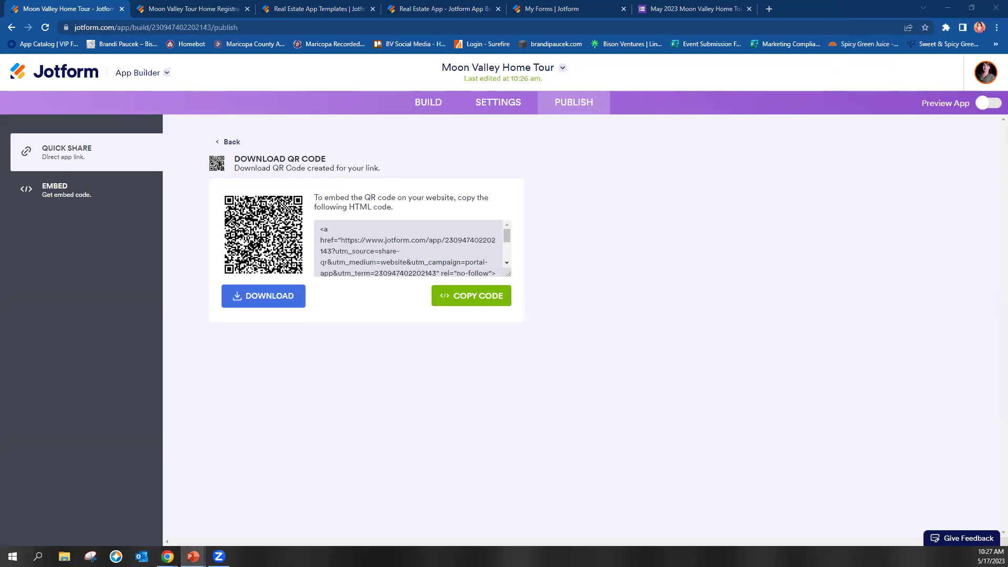
Step: Go back to the app's build view, look over its content and select the View Tour Line Up/Property Feedback Forms element
click(433, 103)
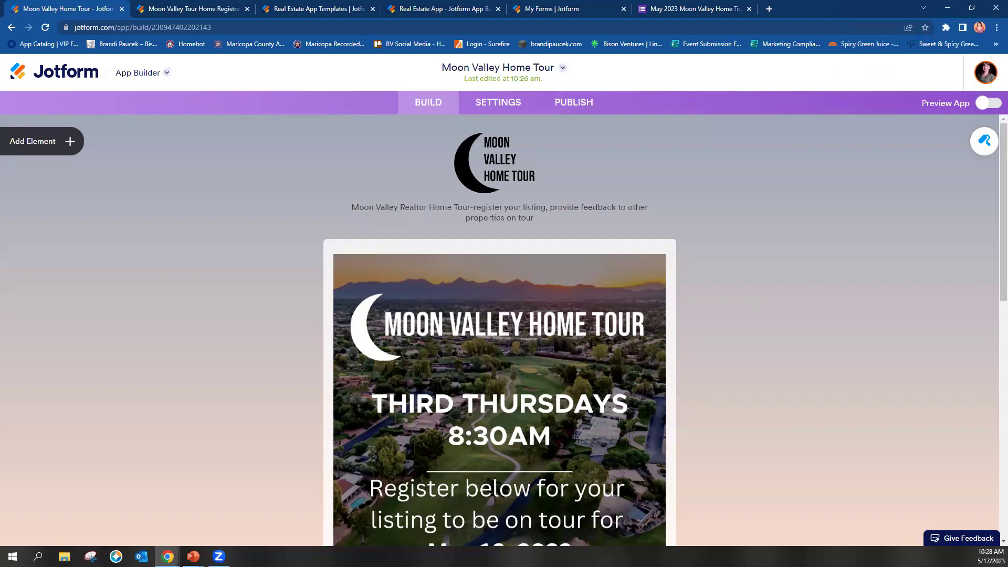
key(alt+Tab)
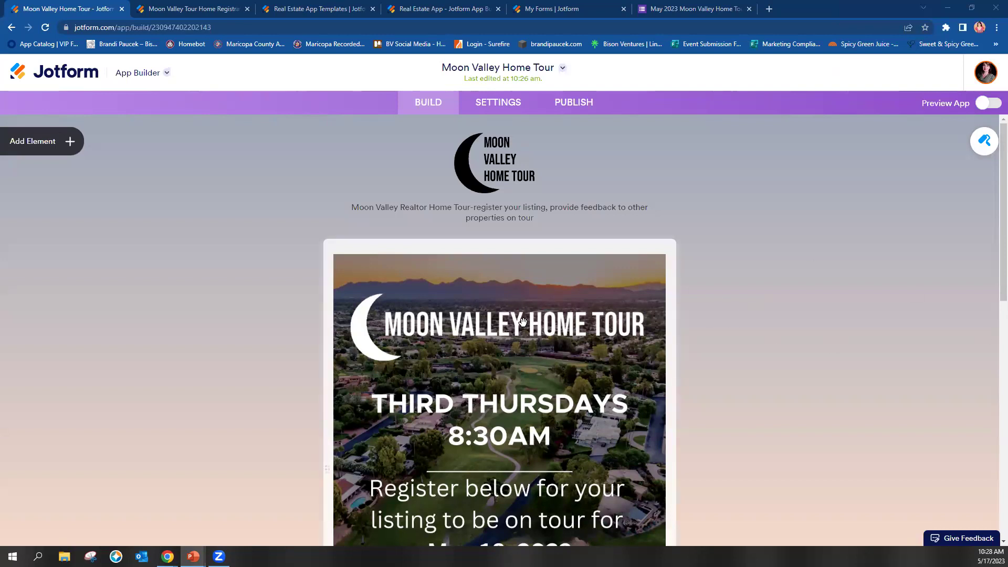
scroll(515, 315, down, 1)
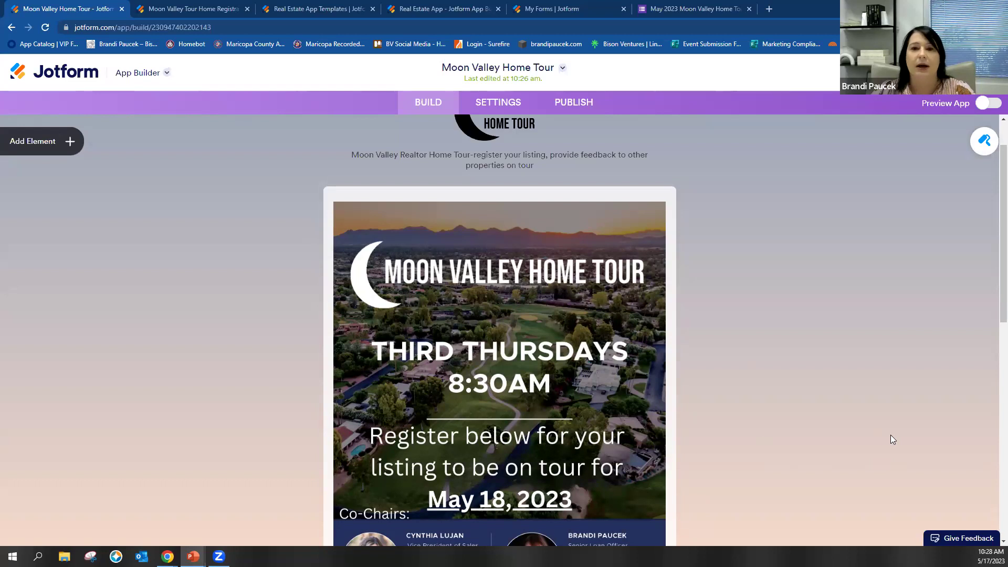
scroll(491, 367, down, 8)
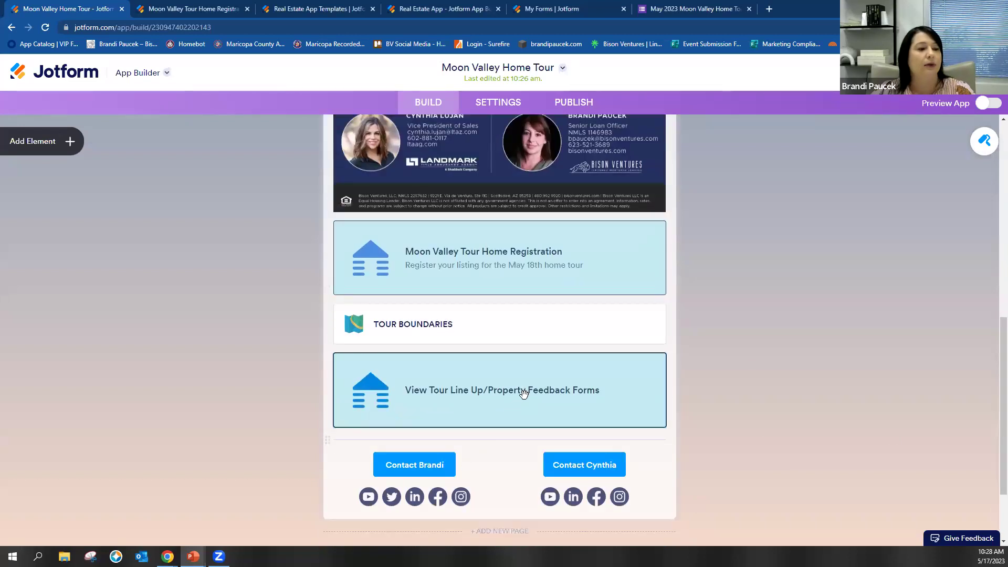
click(524, 393)
Step: Switch to the May 2023 Moon Valley Home Tour Google Form and examine its condition rating, selling time, asking price and best-home questions
click(694, 8)
scroll(580, 382, down, 20)
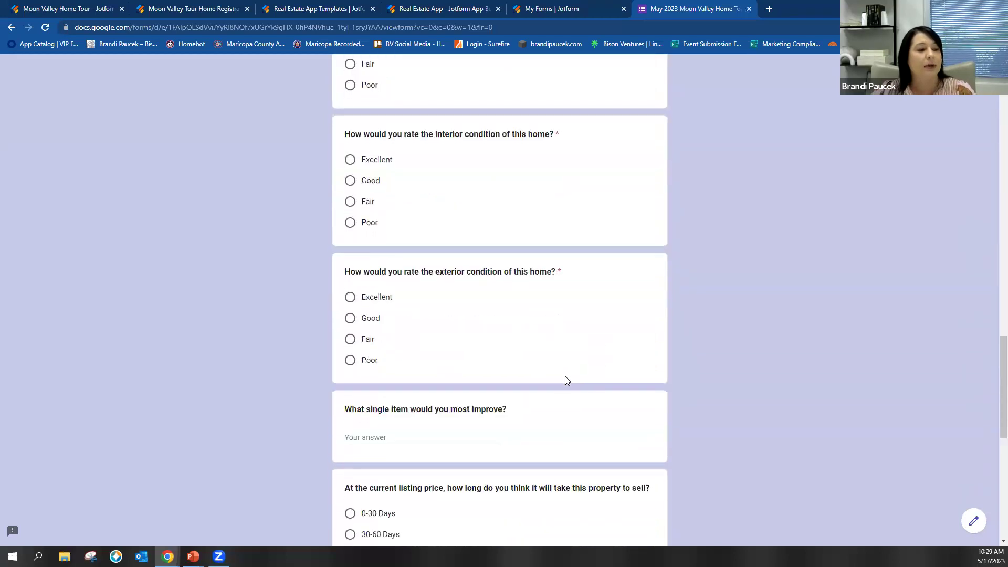
scroll(565, 376, down, 9)
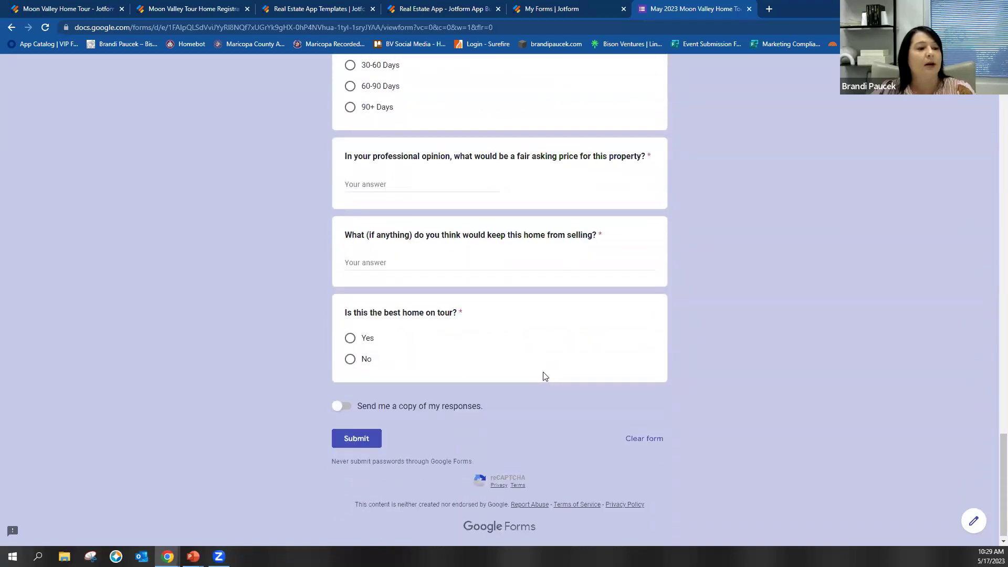
scroll(559, 376, up, 5)
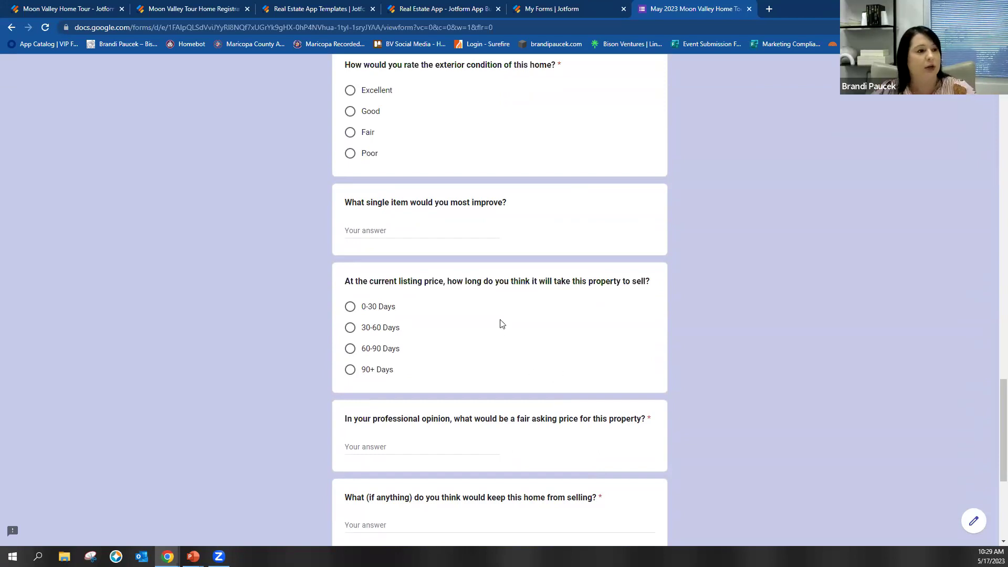
scroll(499, 322, down, 5)
scroll(508, 343, up, 6)
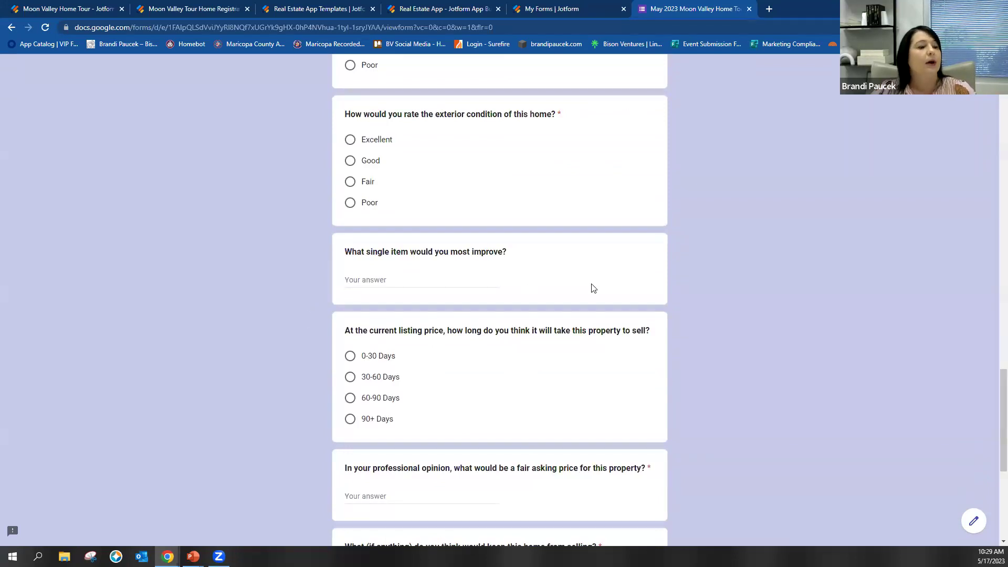
scroll(590, 291, down, 5)
scroll(622, 317, up, 15)
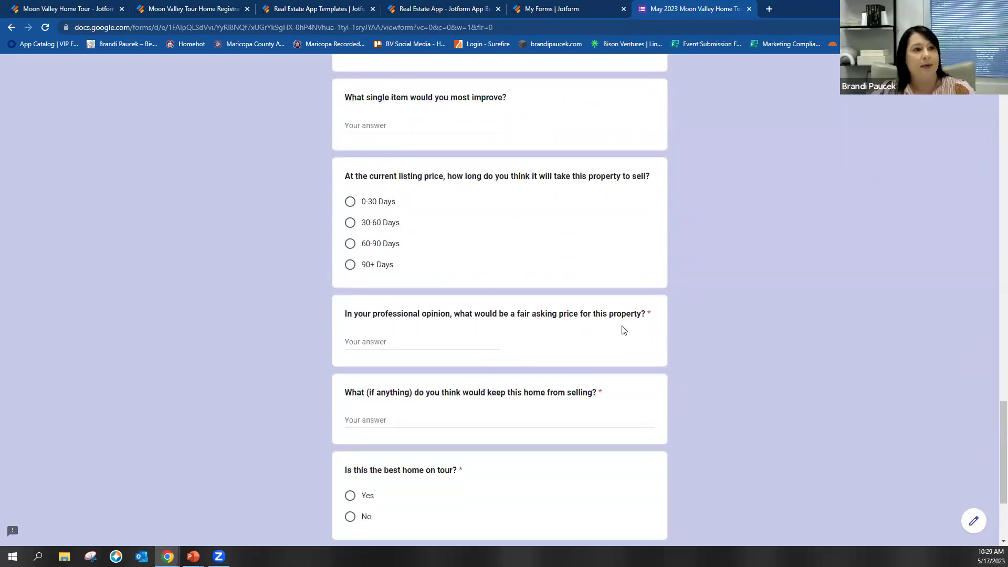
scroll(618, 332, up, 16)
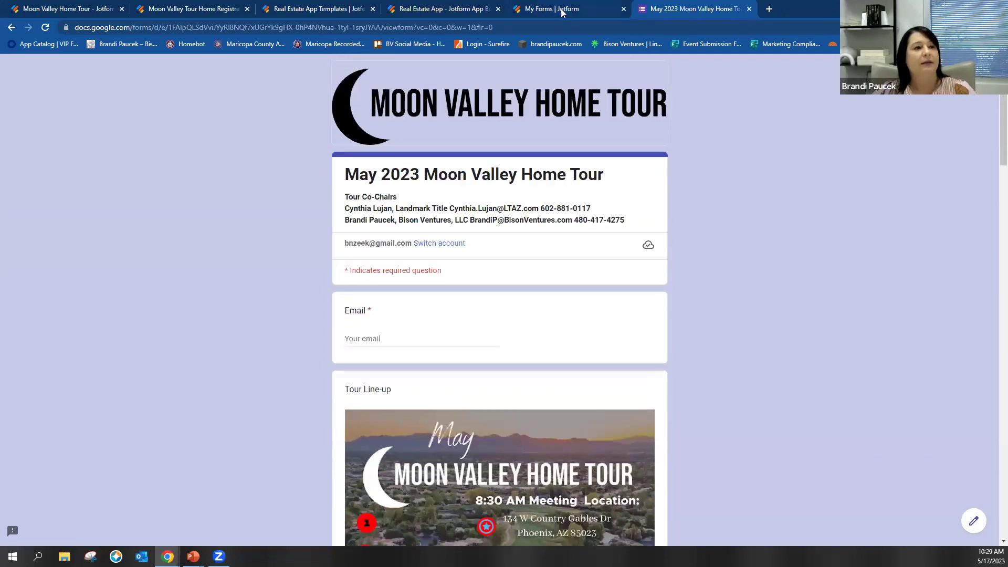
Step: Check the Jotform list of all forms, return to the Moon Valley Home Tour app, and switch to the presentation's Questions slide
click(560, 12)
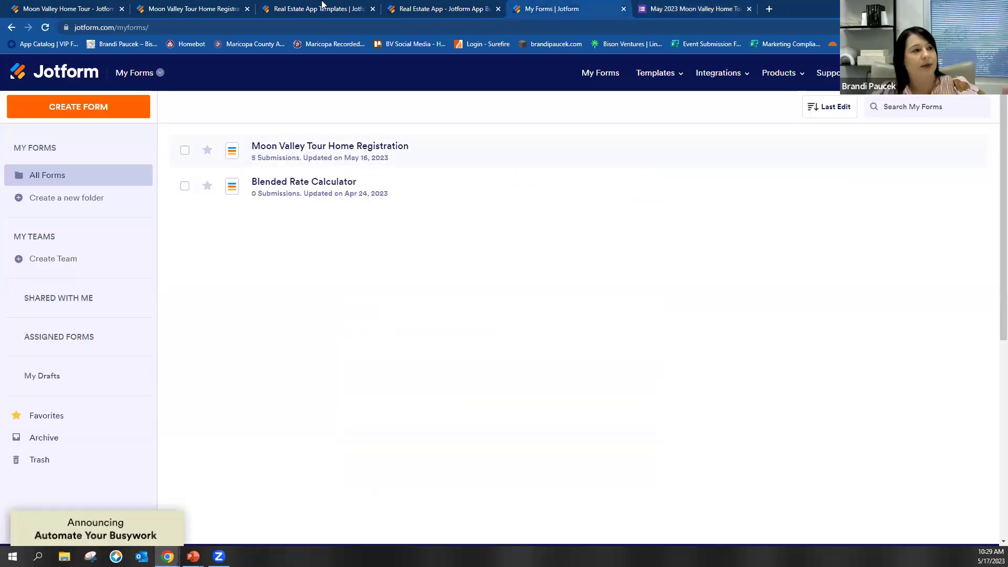
click(74, 9)
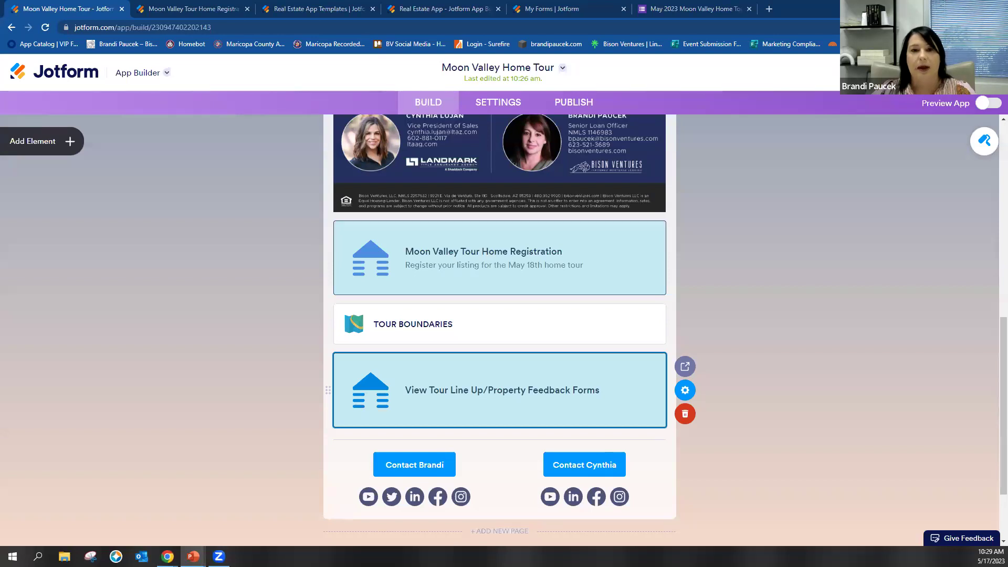
key(alt+Tab)
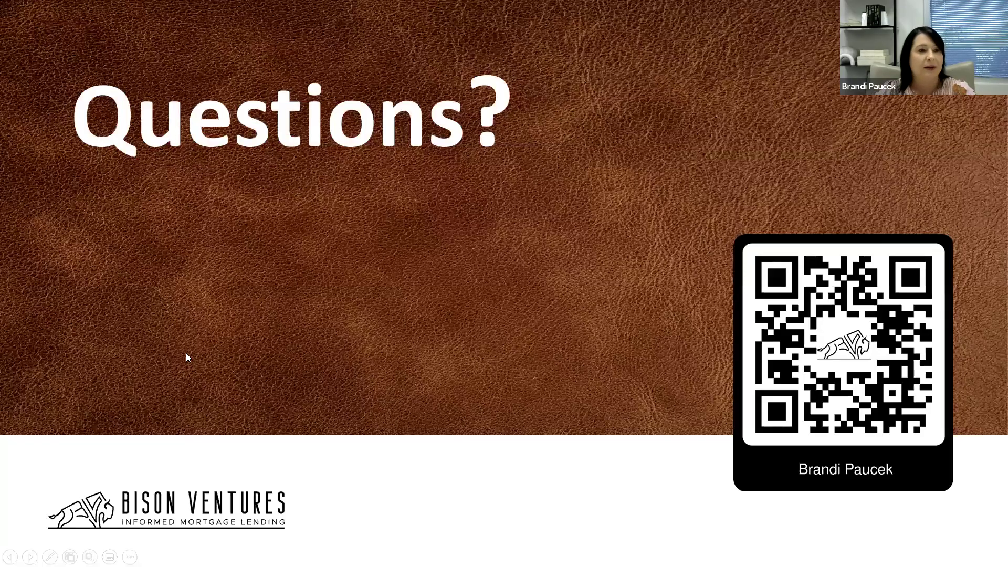